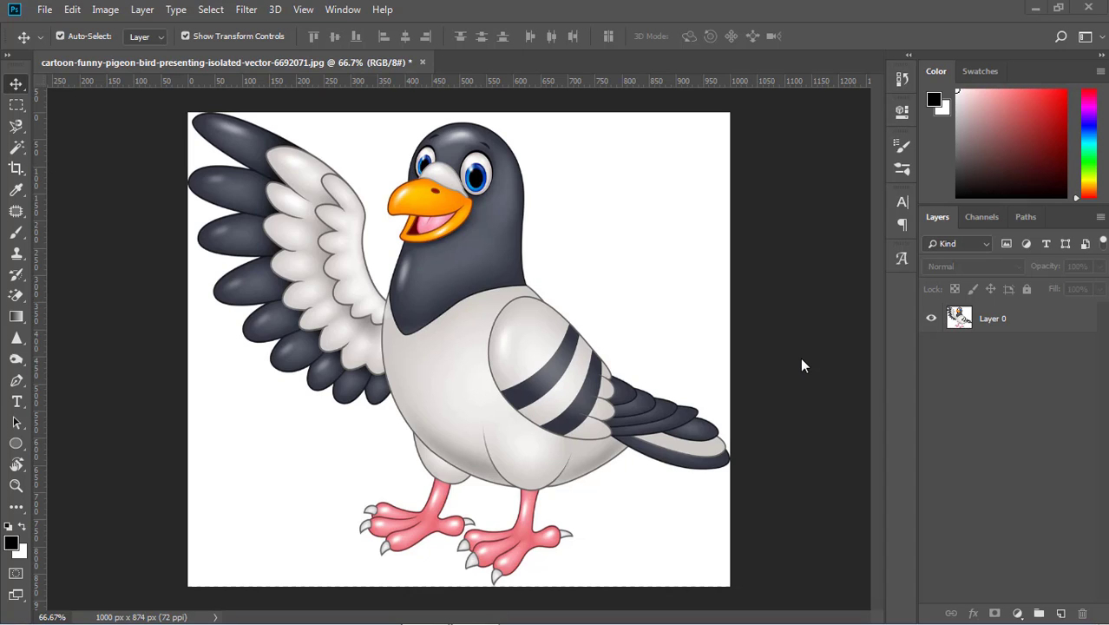
Step: Activate the Magic Wand tool and make Layer 0 the active layer
click(19, 149)
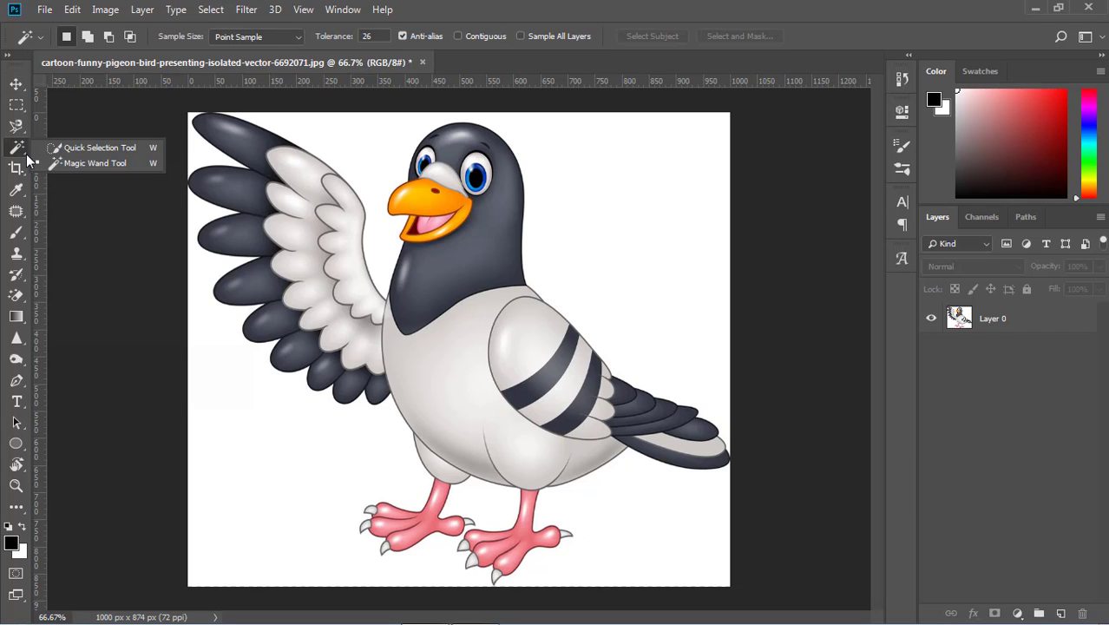
click(106, 162)
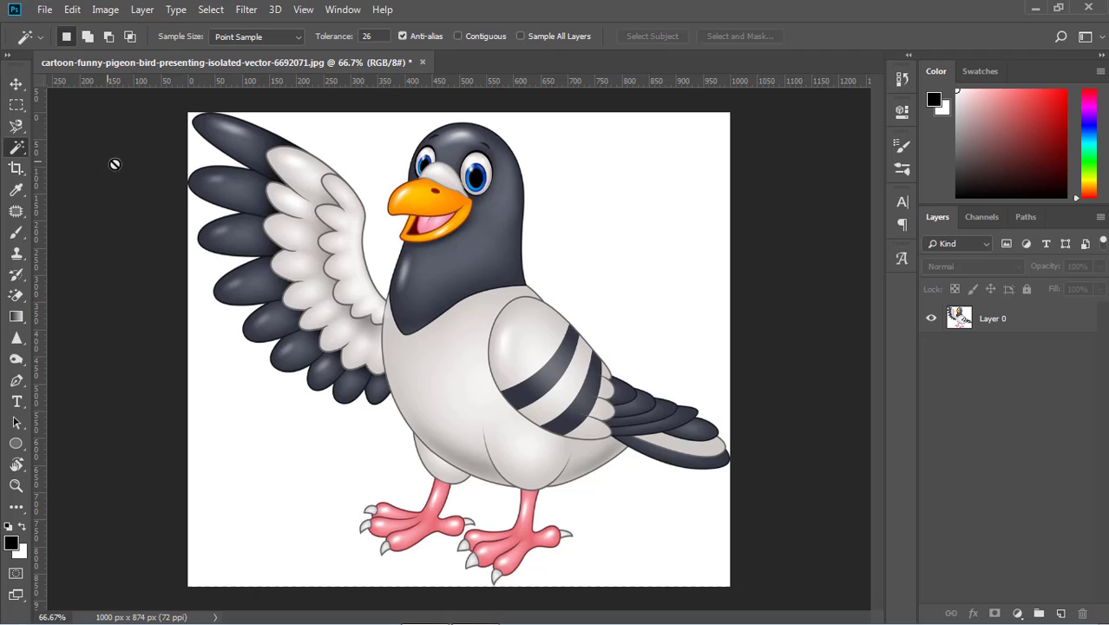
click(983, 325)
Step: Examine the individual pixels and colour shades of the pigeon's light grey body at high magnification
key(ctrl+plus)
key(ctrl+plus)
key(ctrl+plus)
key(ctrl+plus)
key(ctrl+plus)
key(ctrl+plus)
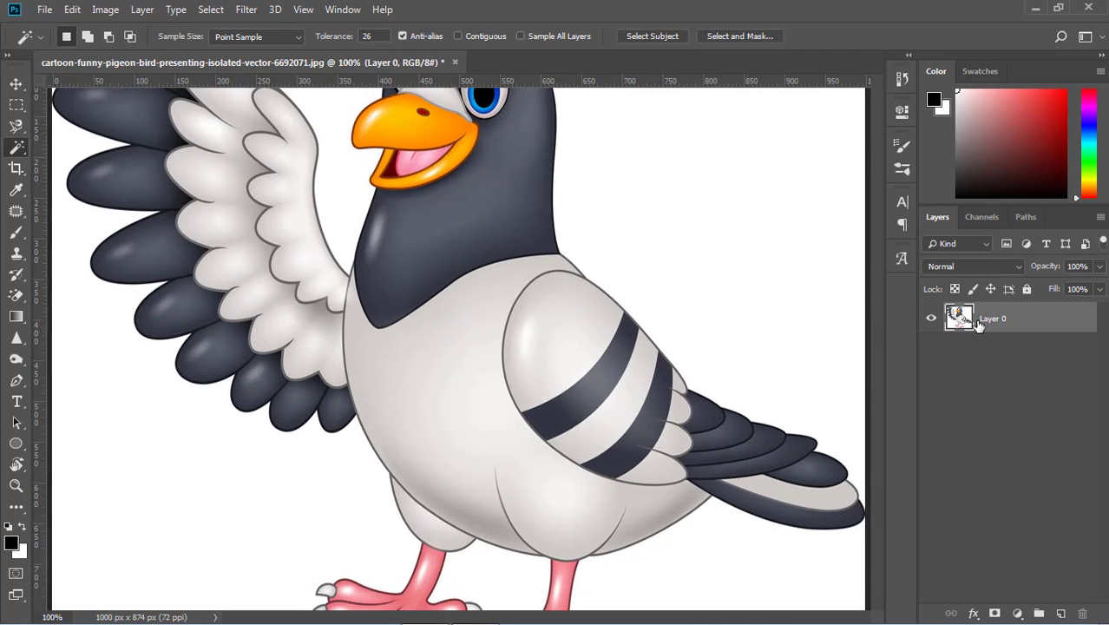
key(ctrl+plus)
key(ctrl+plus)
key(ctrl+plus)
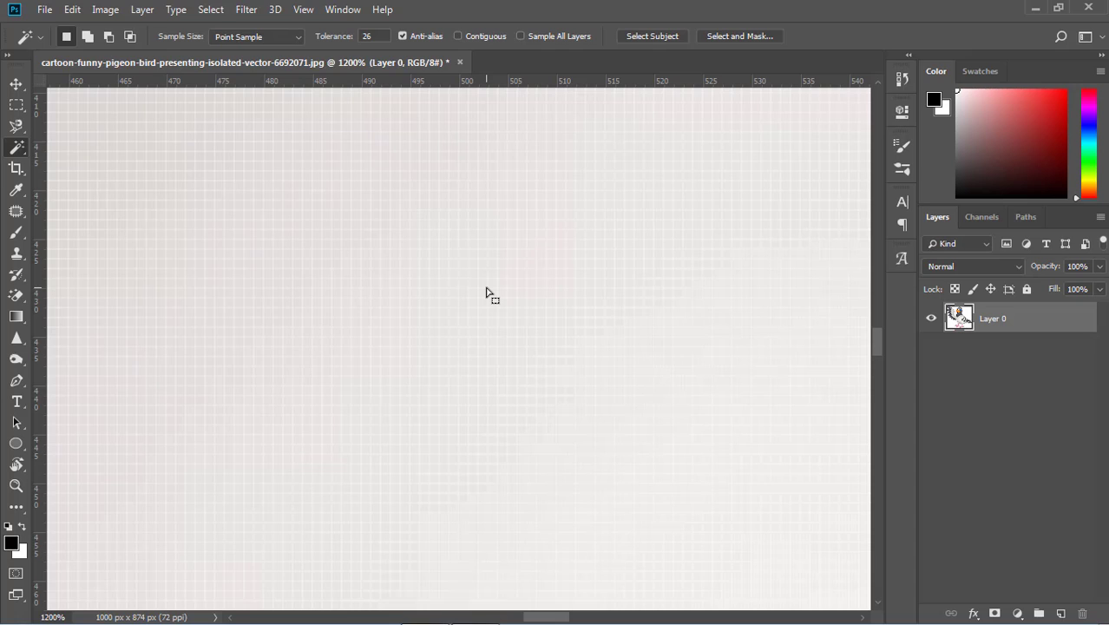
key(ctrl+minus)
key(ctrl+minus)
key(ctrl+minus)
key(ctrl+minus)
key(ctrl+minus)
key(ctrl+minus)
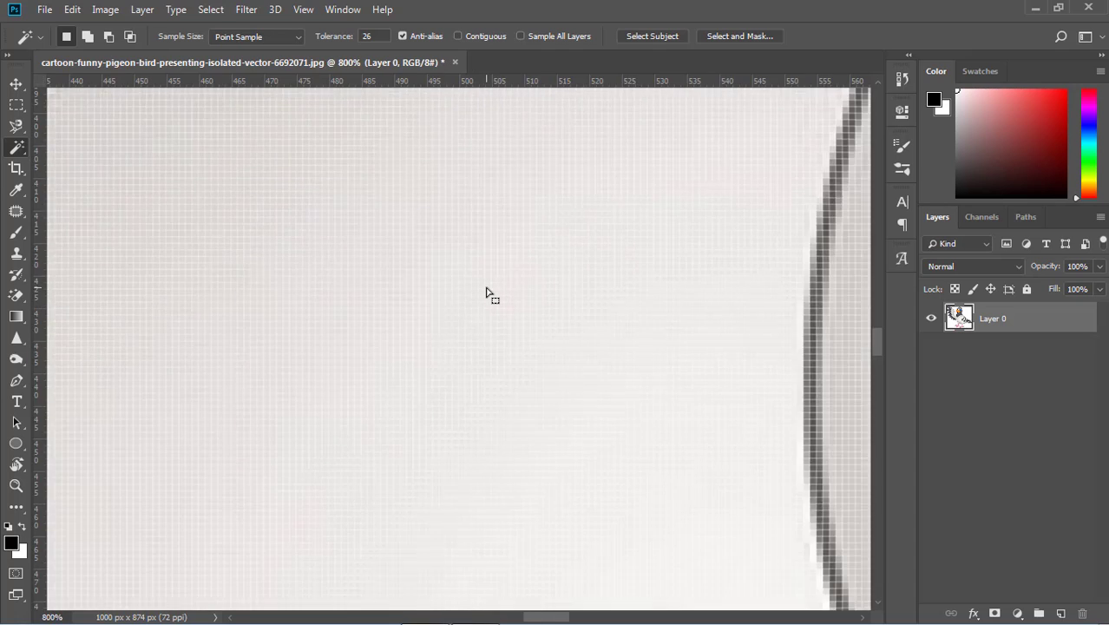
Step: Try Magic Wand selections sampled from the pigeon's light grey body, clearing each selection
click(486, 292)
key(ctrl+minus)
key(ctrl+minus)
key(ctrl+minus)
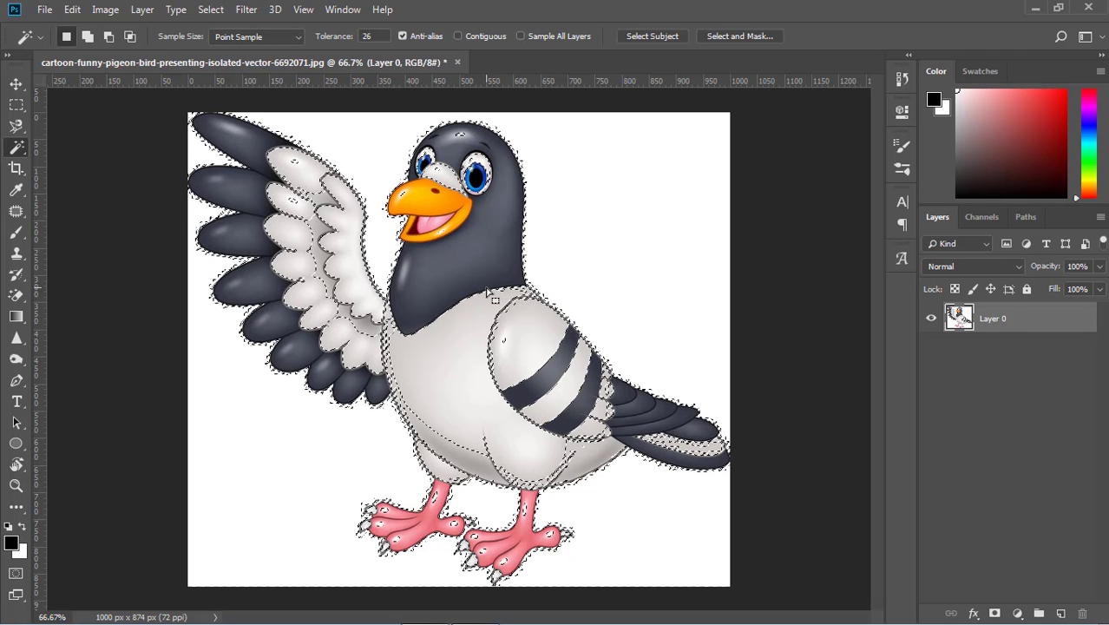
key(ctrl+d)
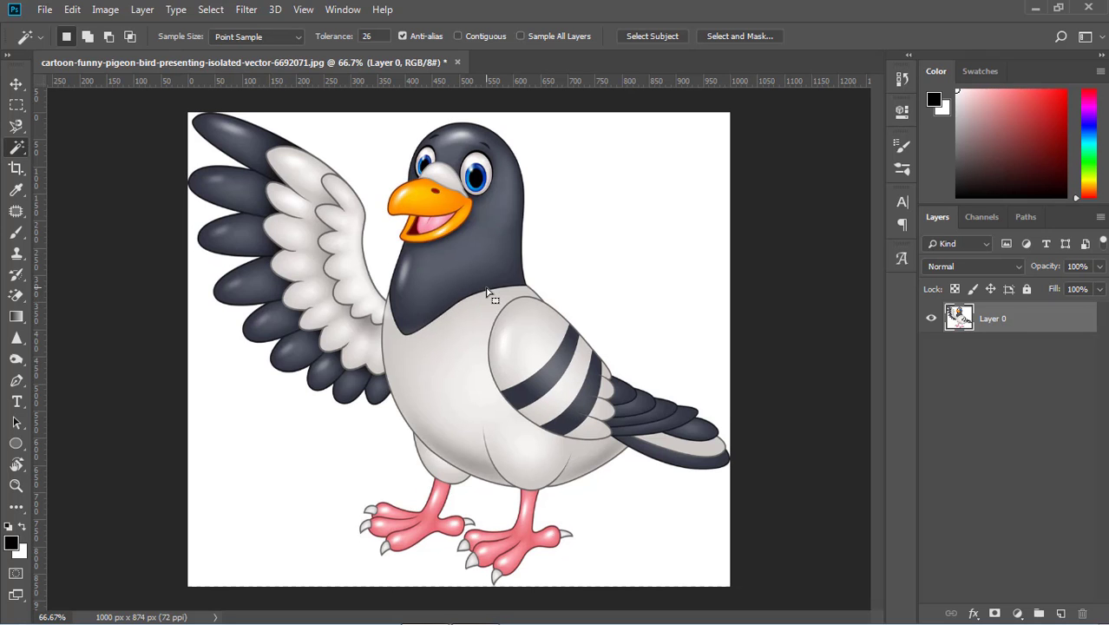
click(442, 340)
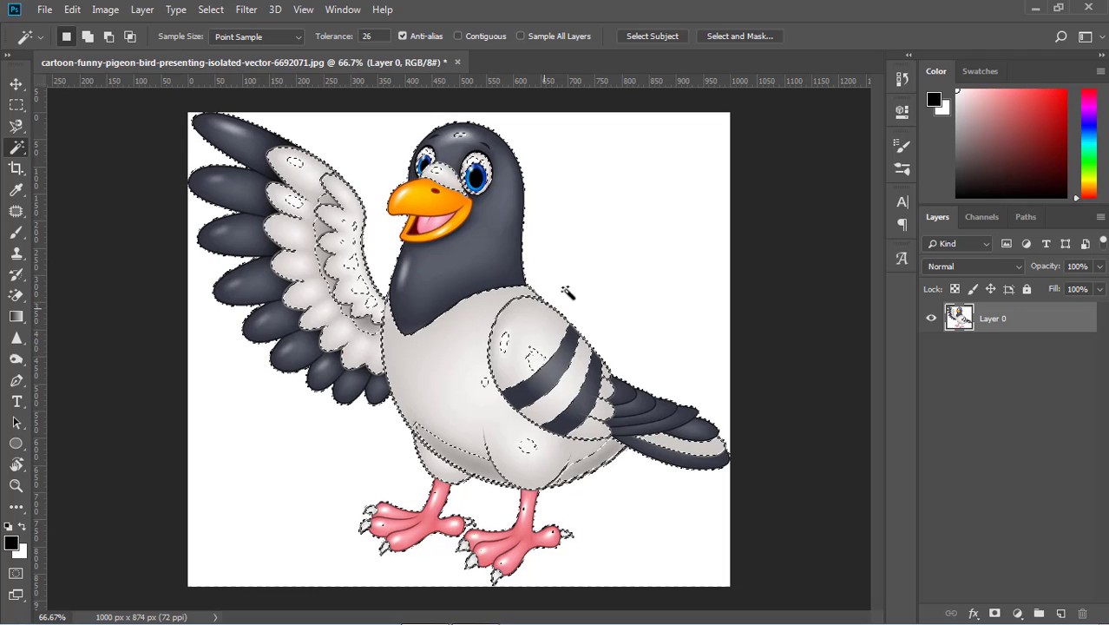
key(ctrl+d)
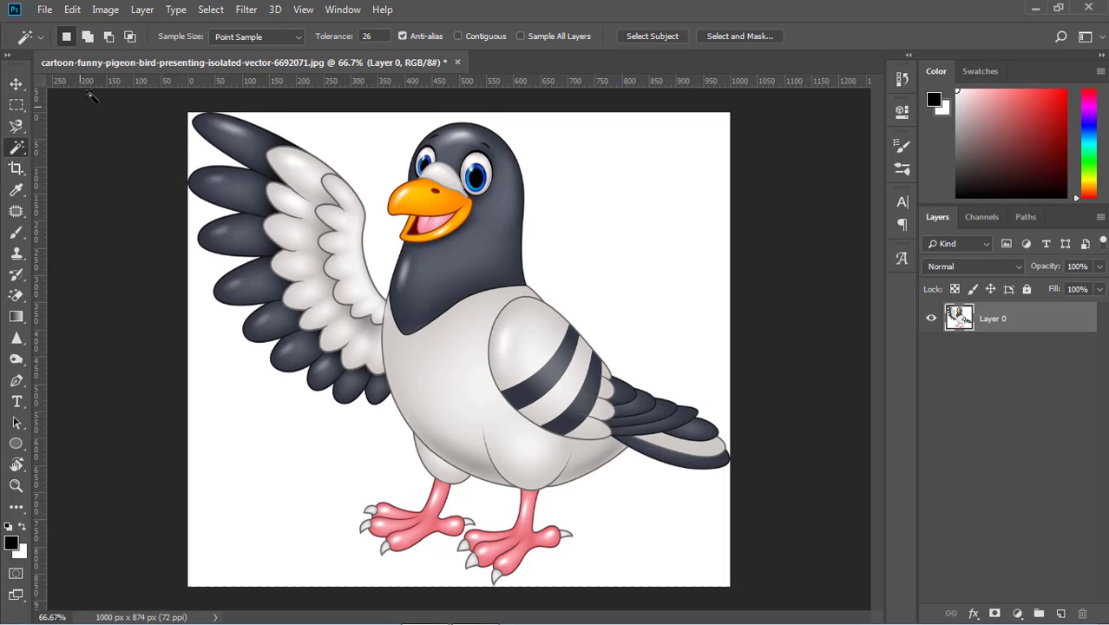
right_click(26, 151)
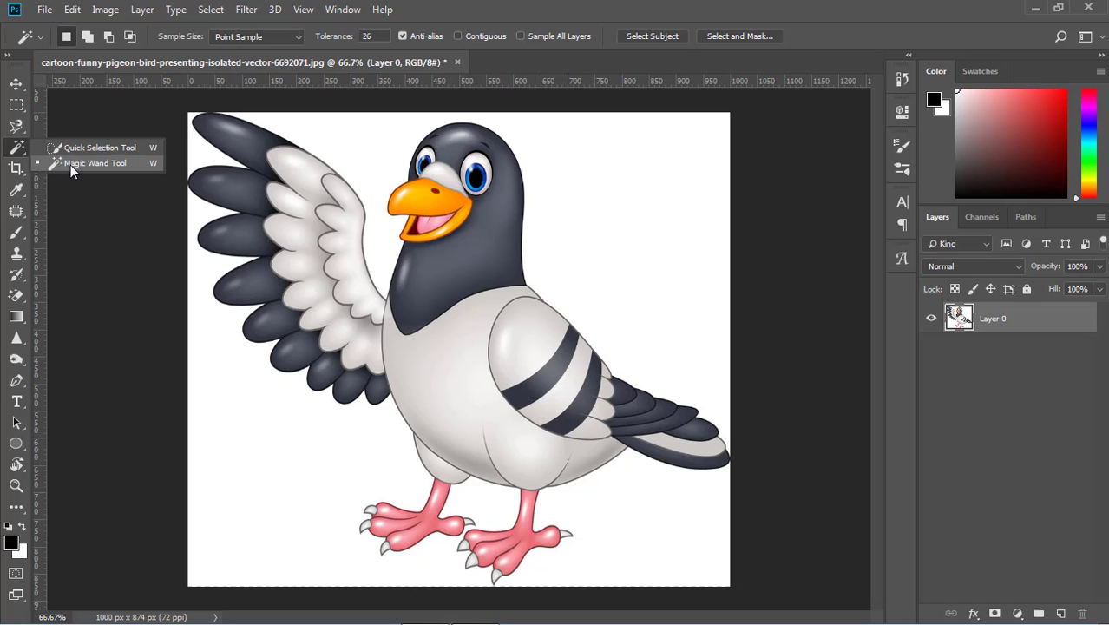
click(73, 42)
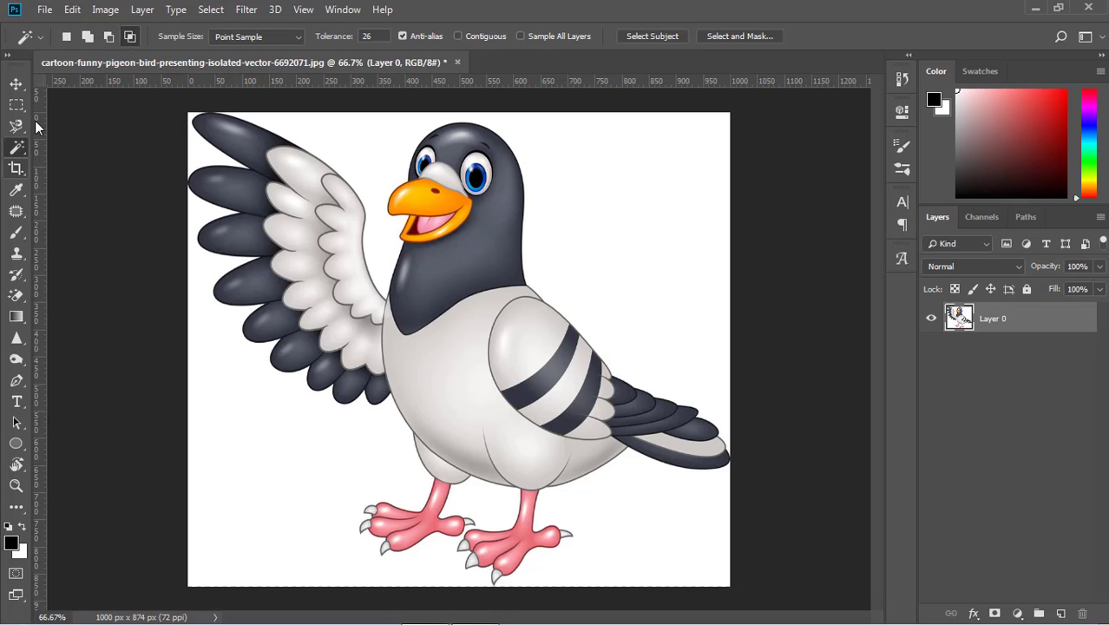
click(65, 38)
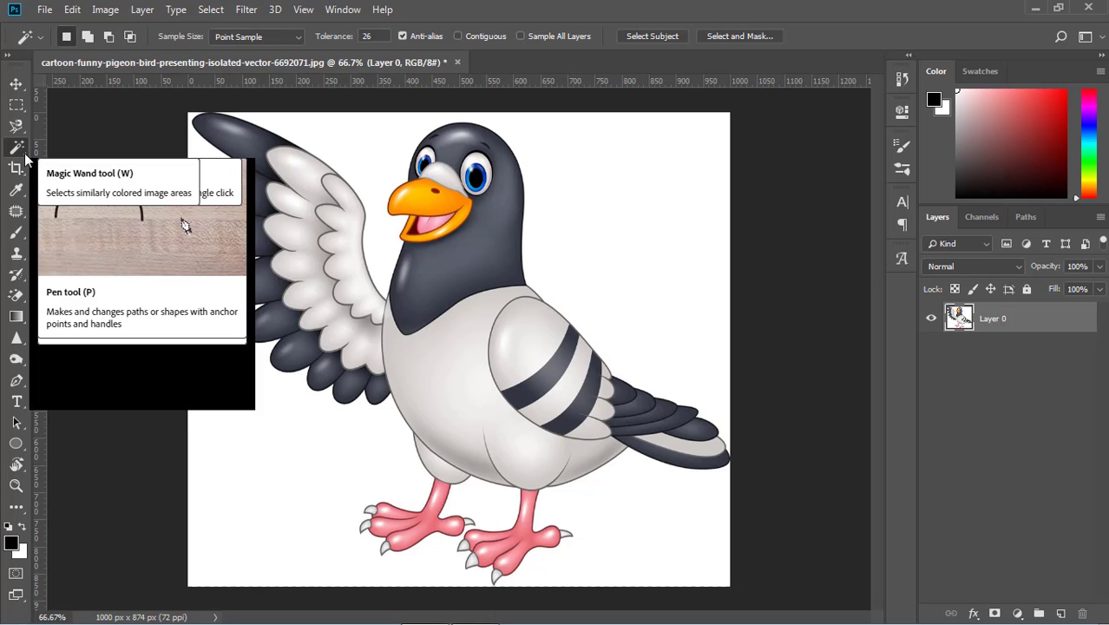
right_click(26, 153)
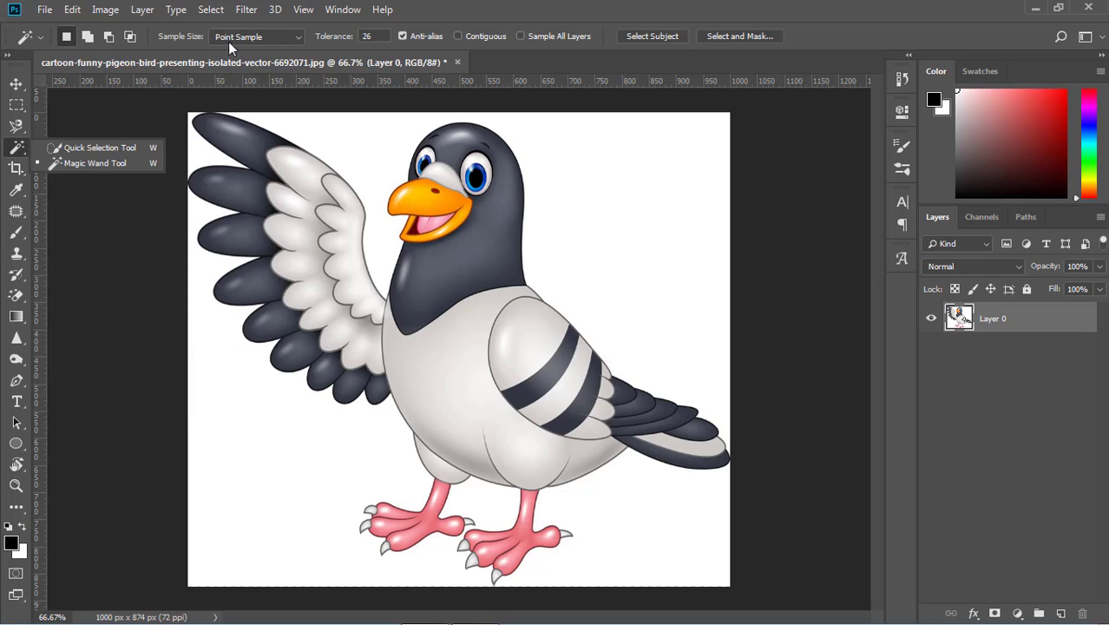
click(200, 40)
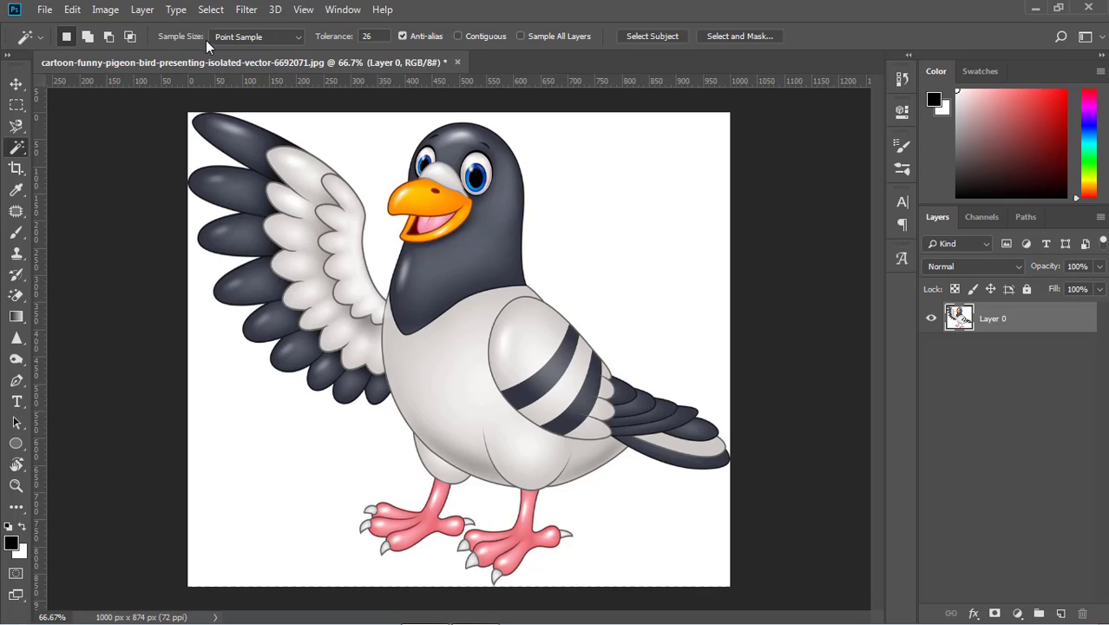
click(283, 36)
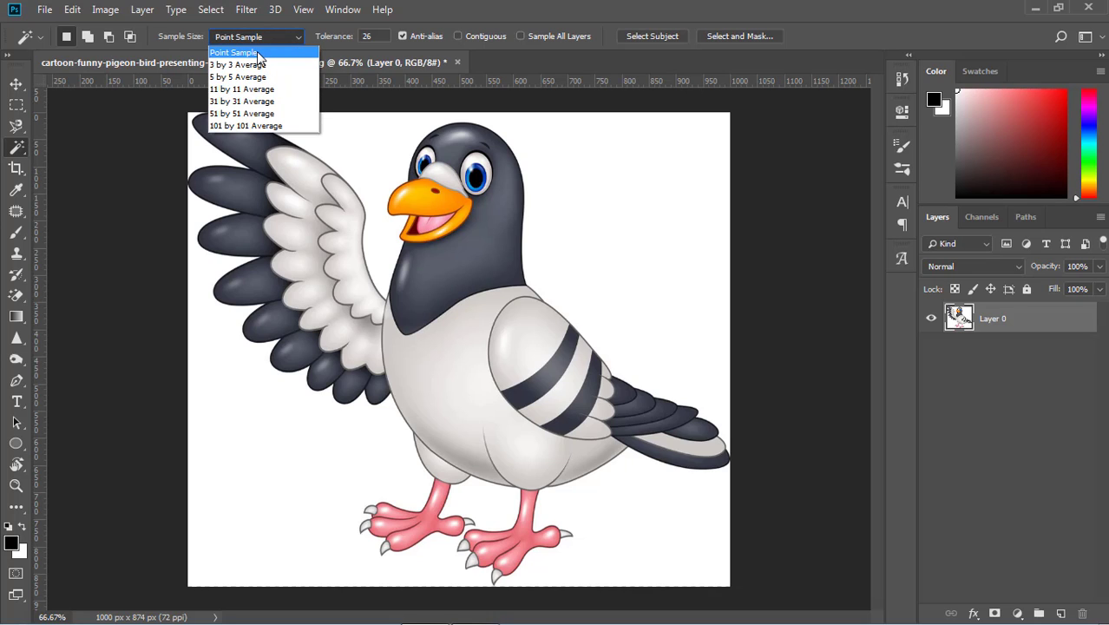
Step: Set the Magic Wand tolerance to 1 and select matching dark grey areas by sampling the pigeon's neck
click(271, 36)
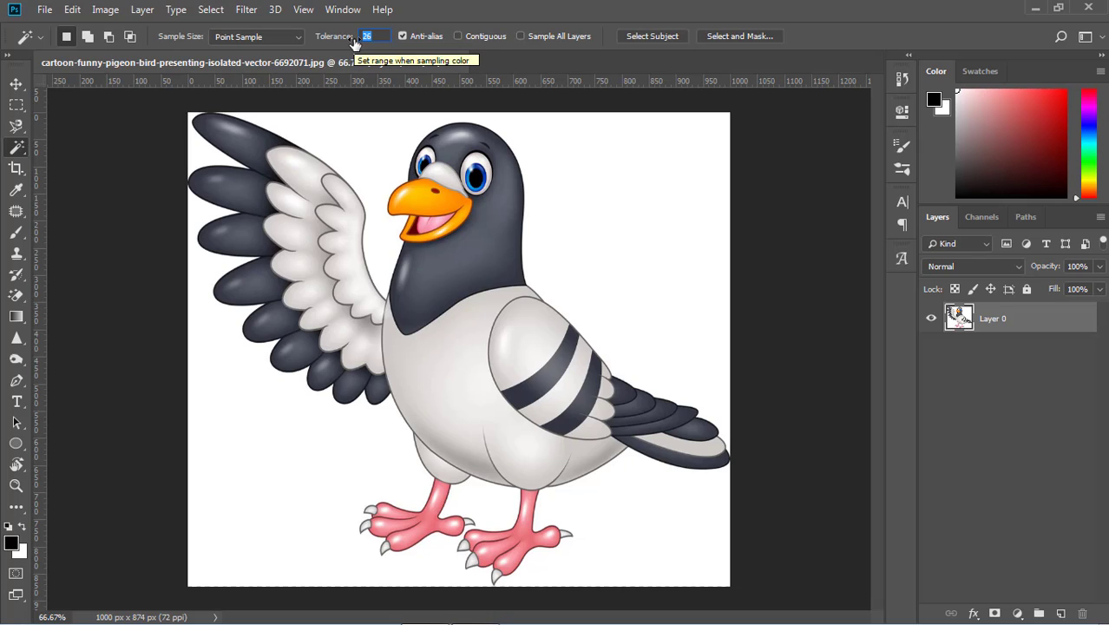
text(1)
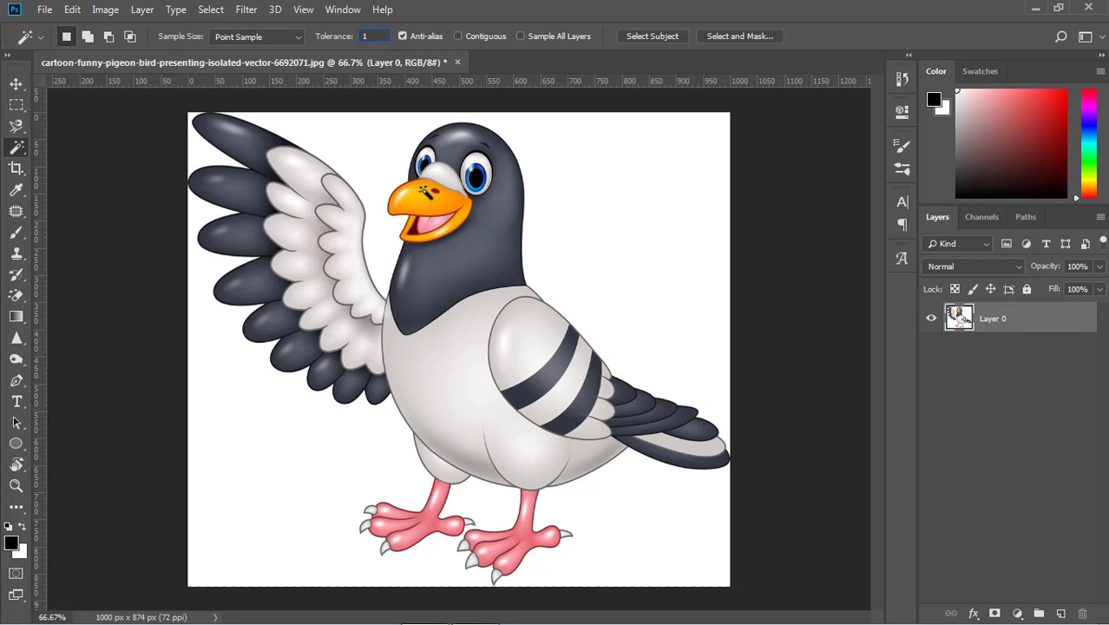
click(463, 261)
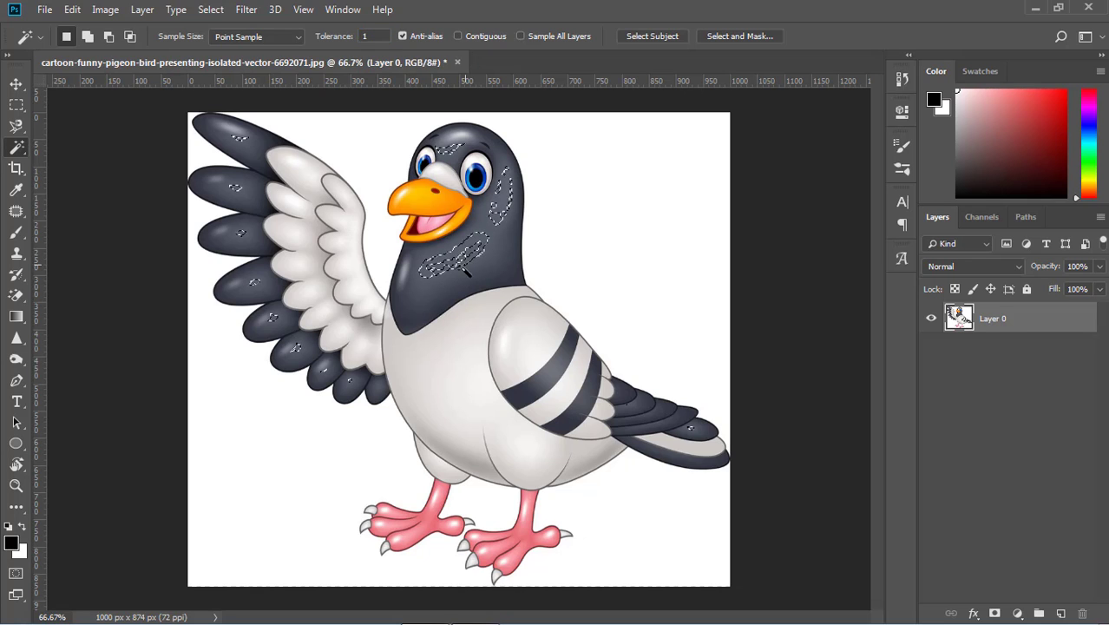
Step: Turn on Contiguous and select only the connected dark grey patch on the pigeon's neck
click(461, 34)
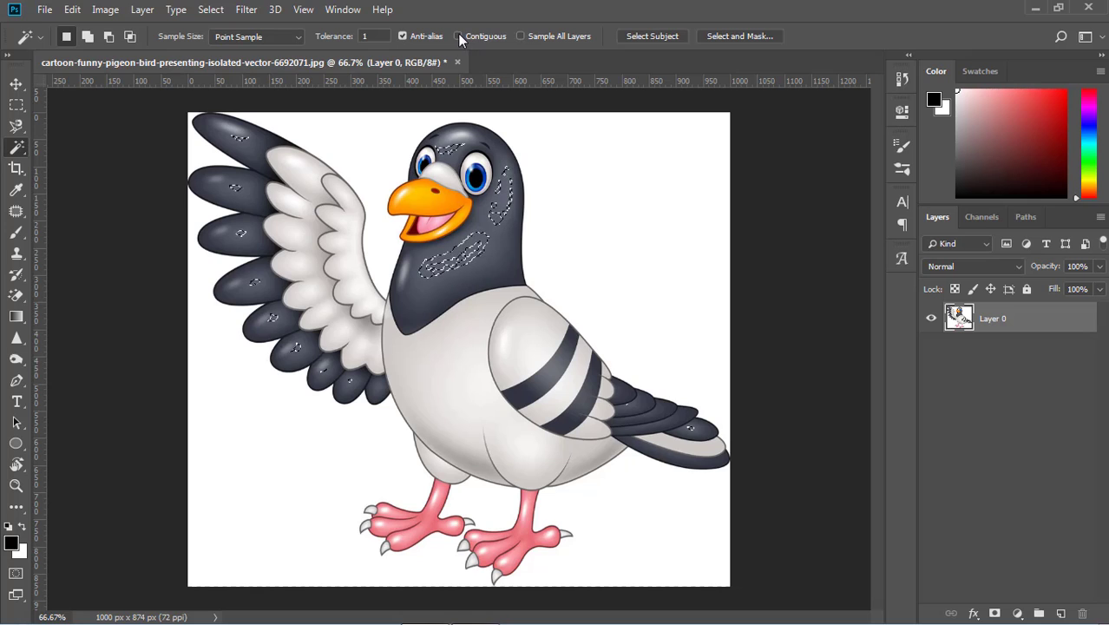
click(516, 284)
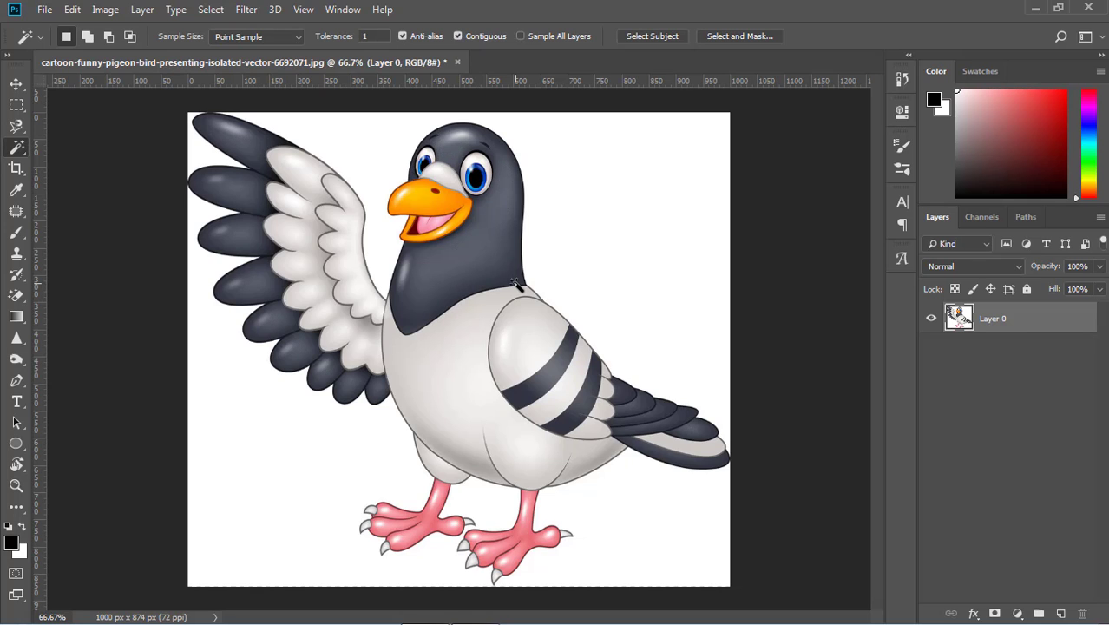
click(451, 247)
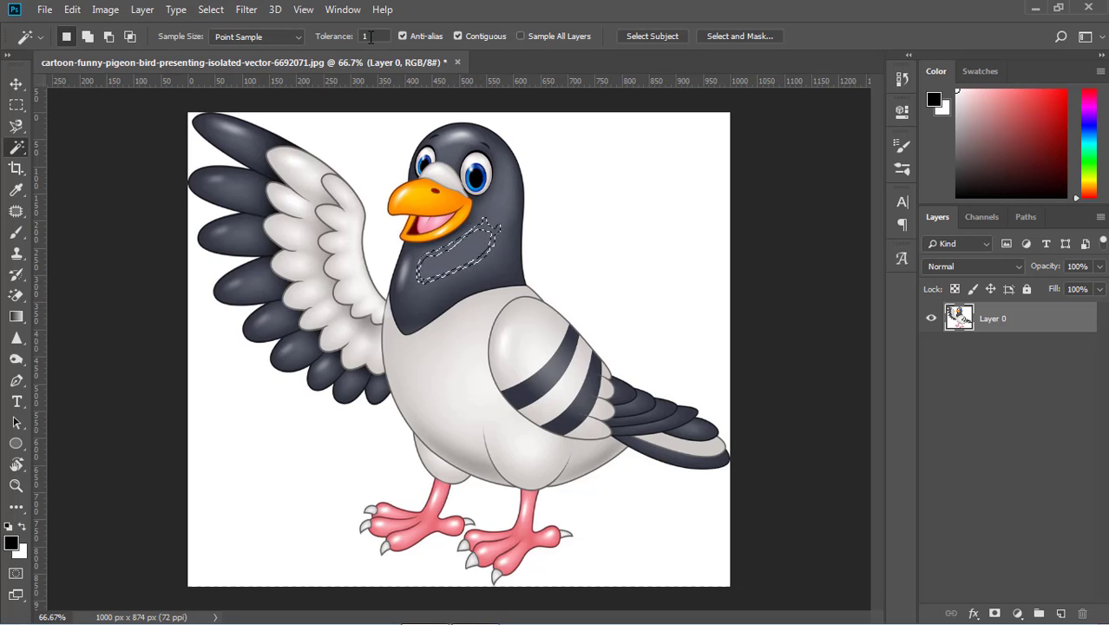
Step: Set the tolerance to 30 and select the connected dark grey area of the pigeon's head and neck, replacing the earlier selection
click(337, 38)
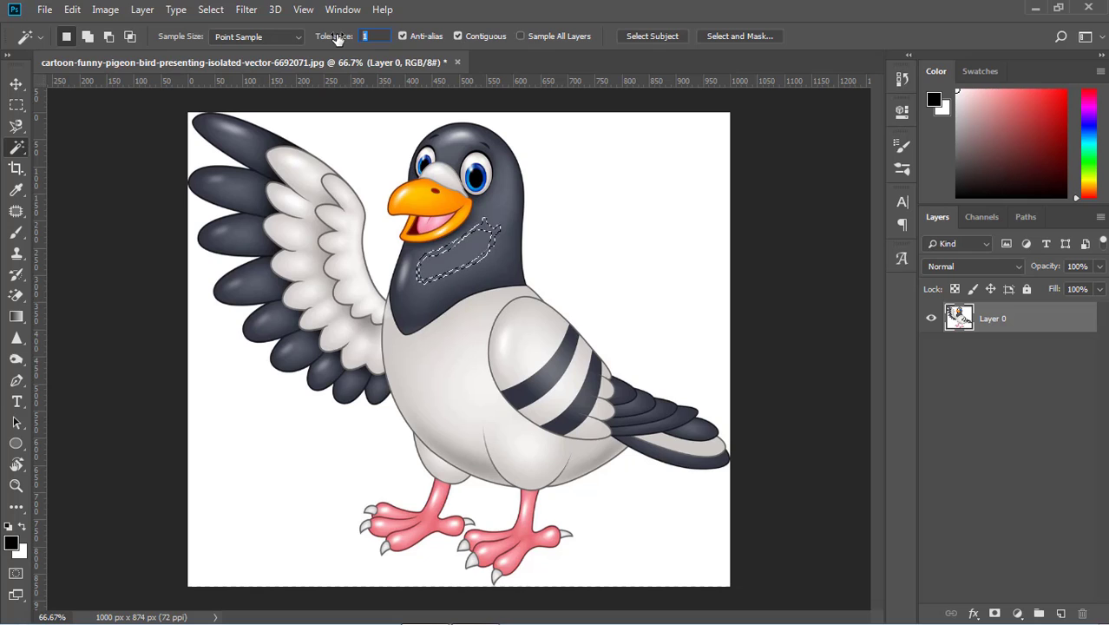
text(30)
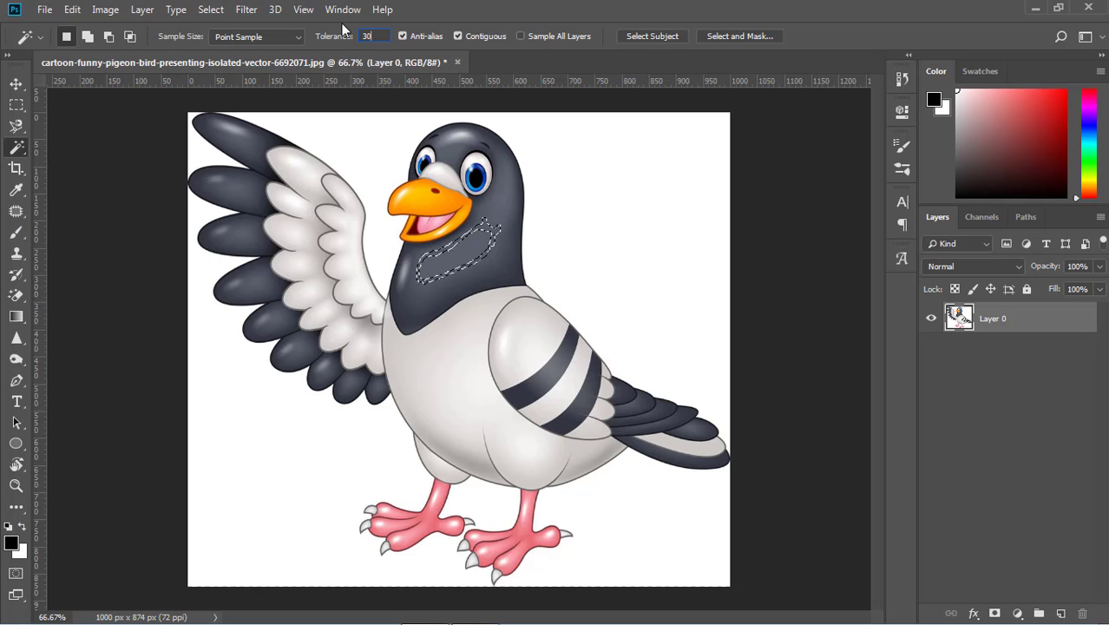
key(ctrl+d)
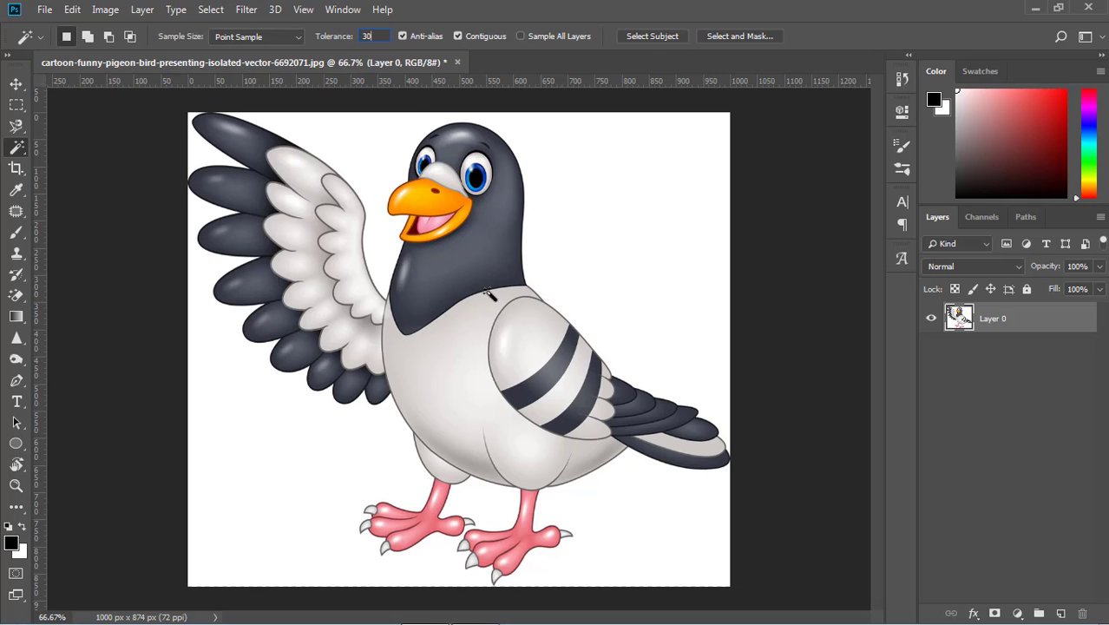
click(452, 274)
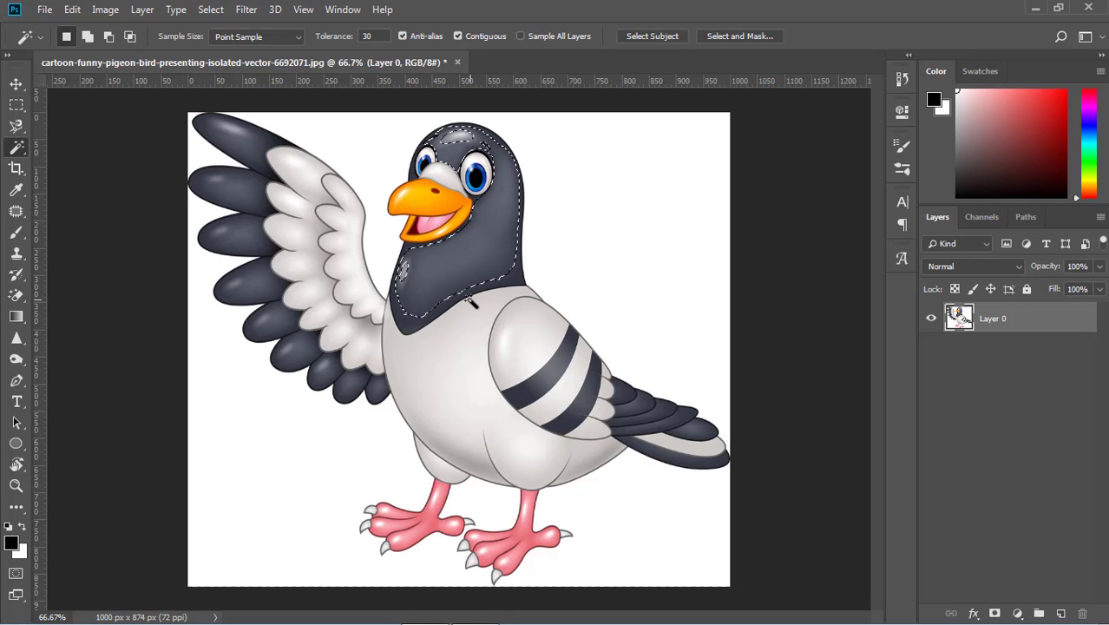
key(ctrl+d)
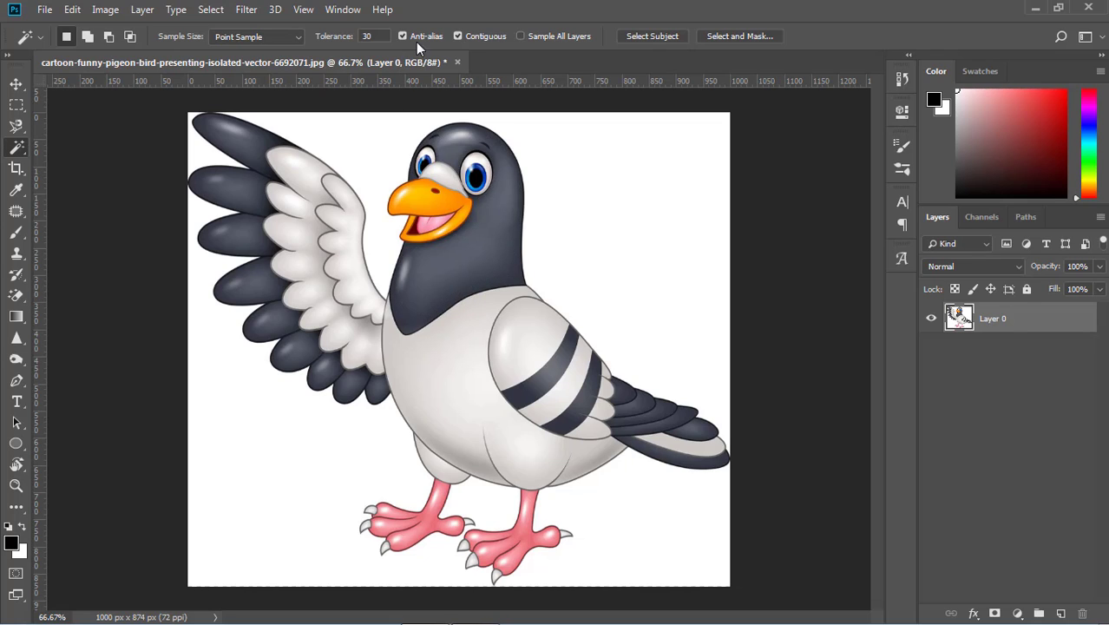
click(460, 36)
click(453, 274)
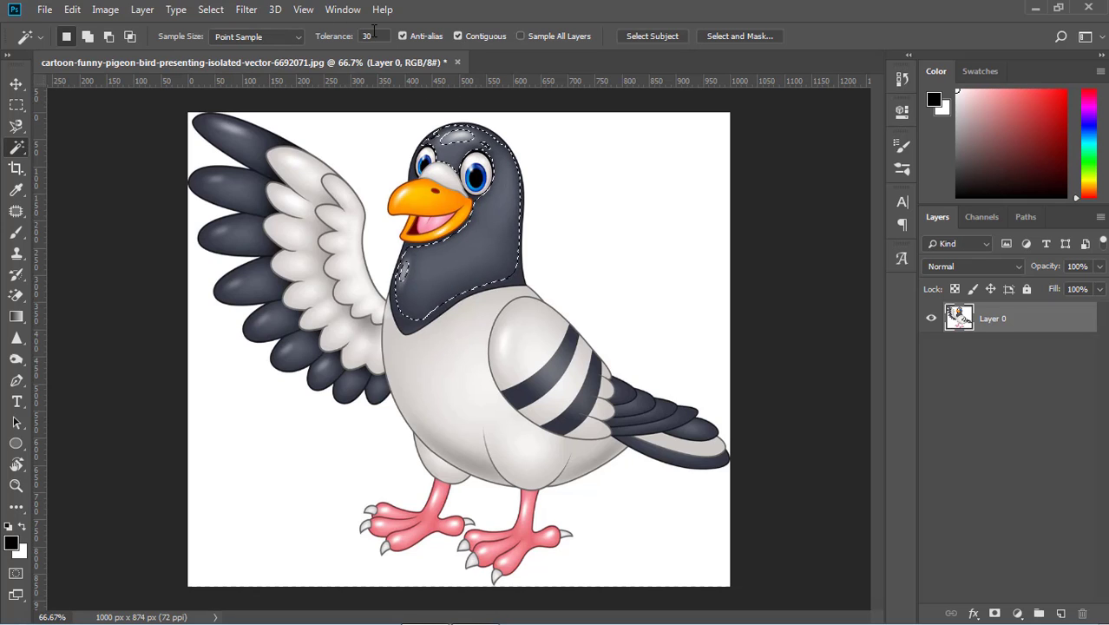
Step: Set the Magic Wand tolerance to 25 and reselect the connected dark grey area of the pigeon's head and neck
click(332, 39)
key(BackSpace)
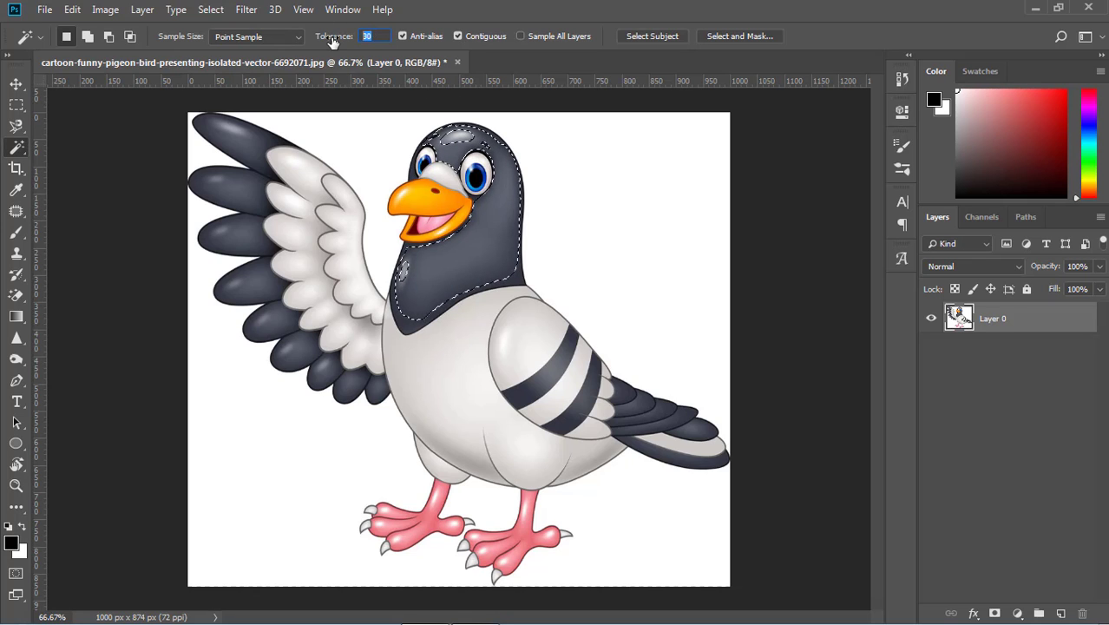
text(25)
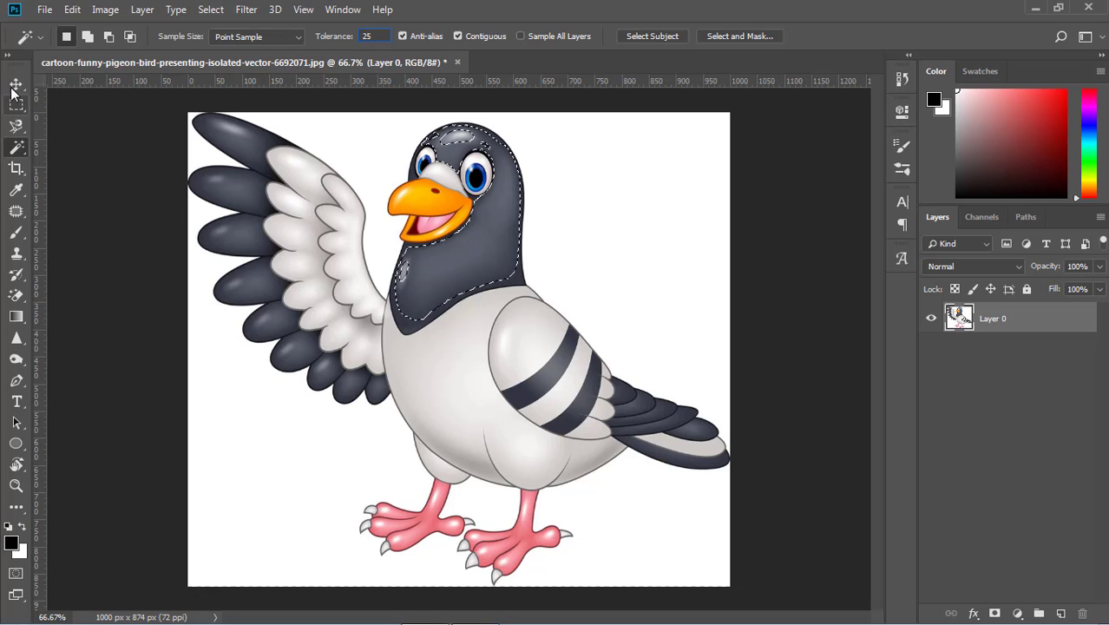
text(v)
key(ctrl+d)
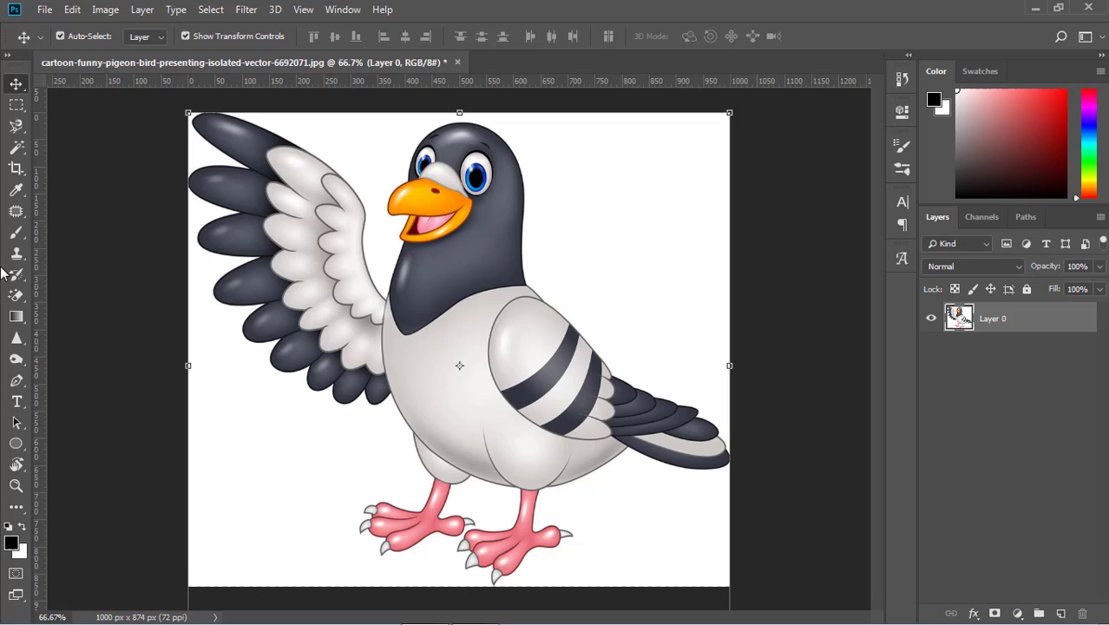
click(15, 147)
click(465, 271)
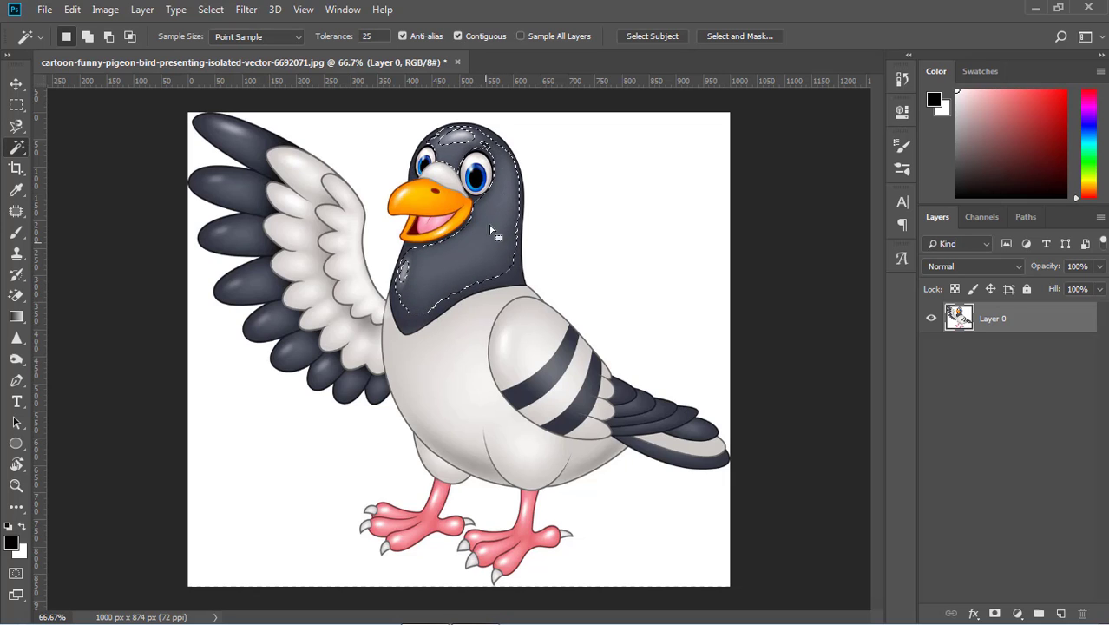
Step: Turn off Contiguous, select the matching dark grey areas across the whole image, and clear the selection
click(457, 38)
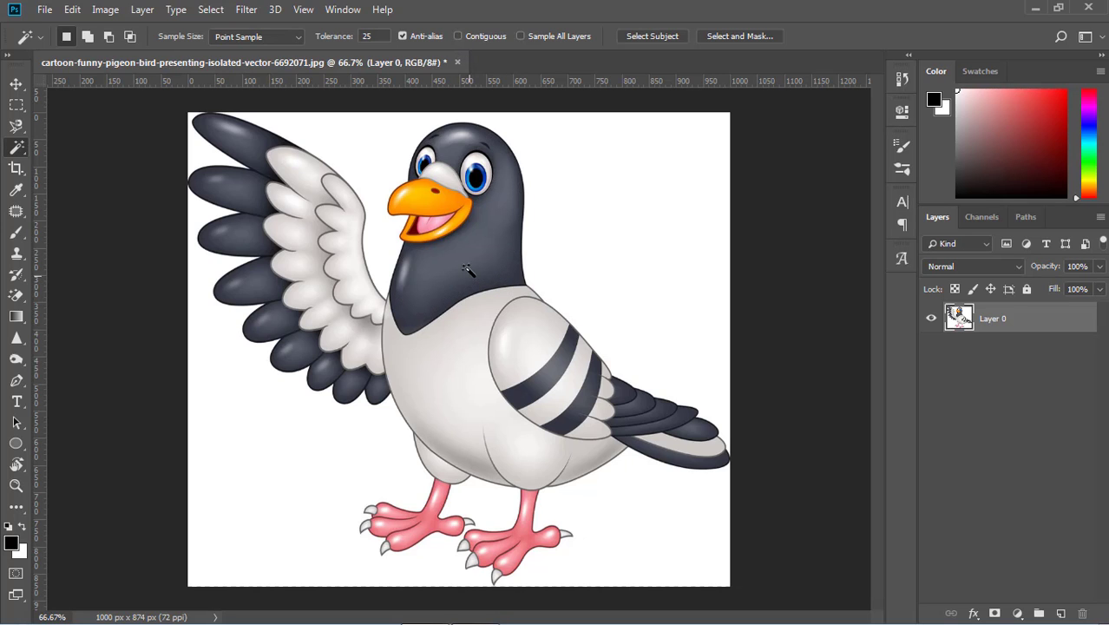
shift+click(423, 282)
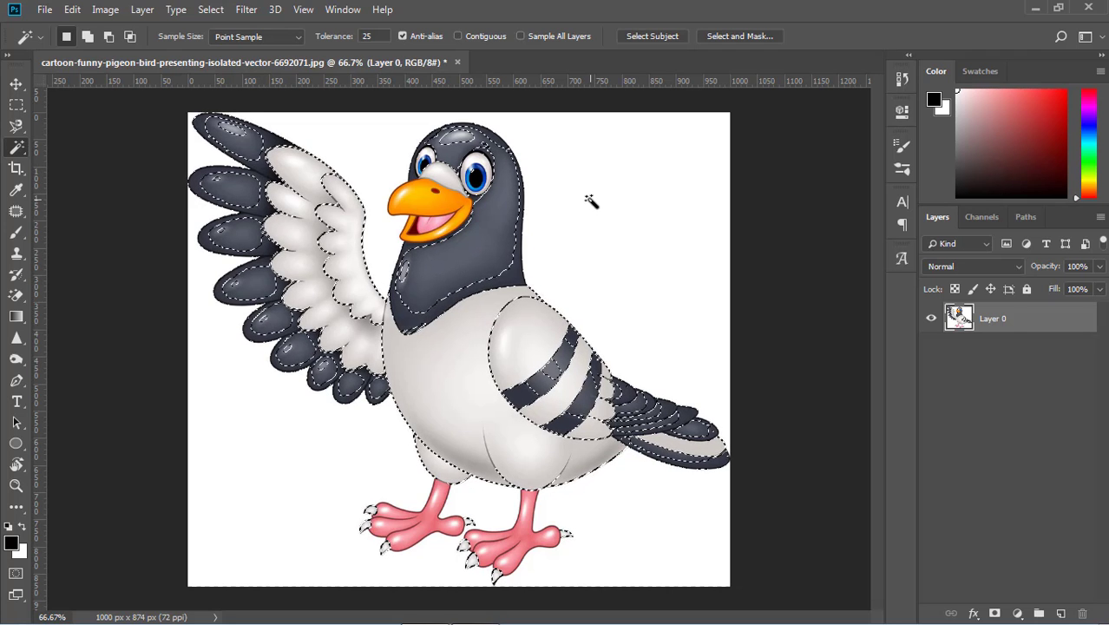
key(ctrl+d)
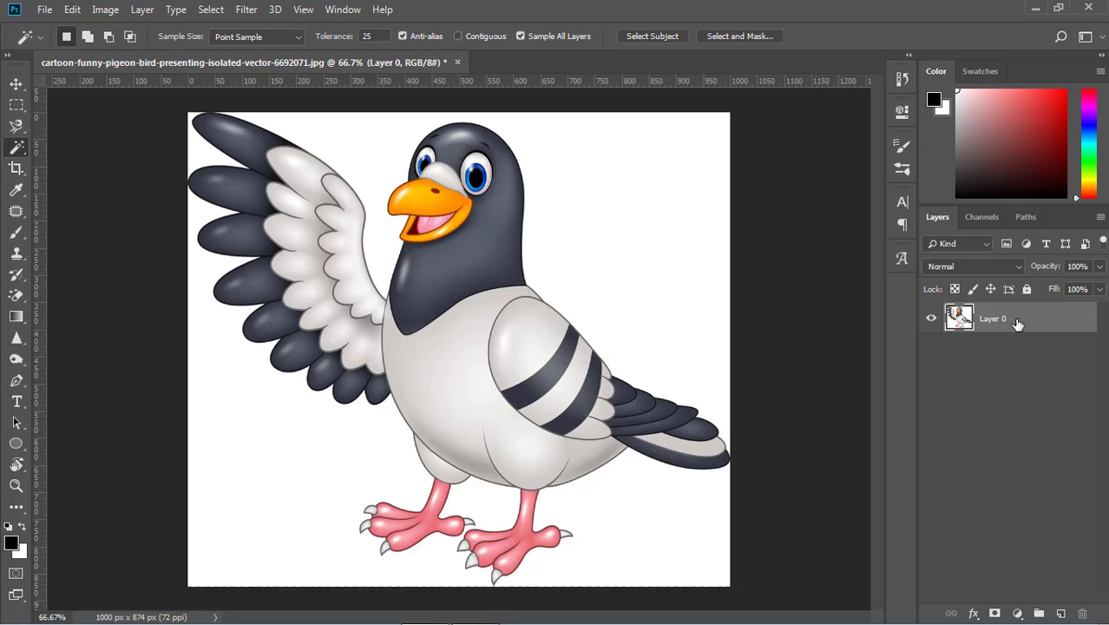
Step: Select the light grey and white areas by sampling the pigeon's body with Sample All Layers turned on
click(468, 359)
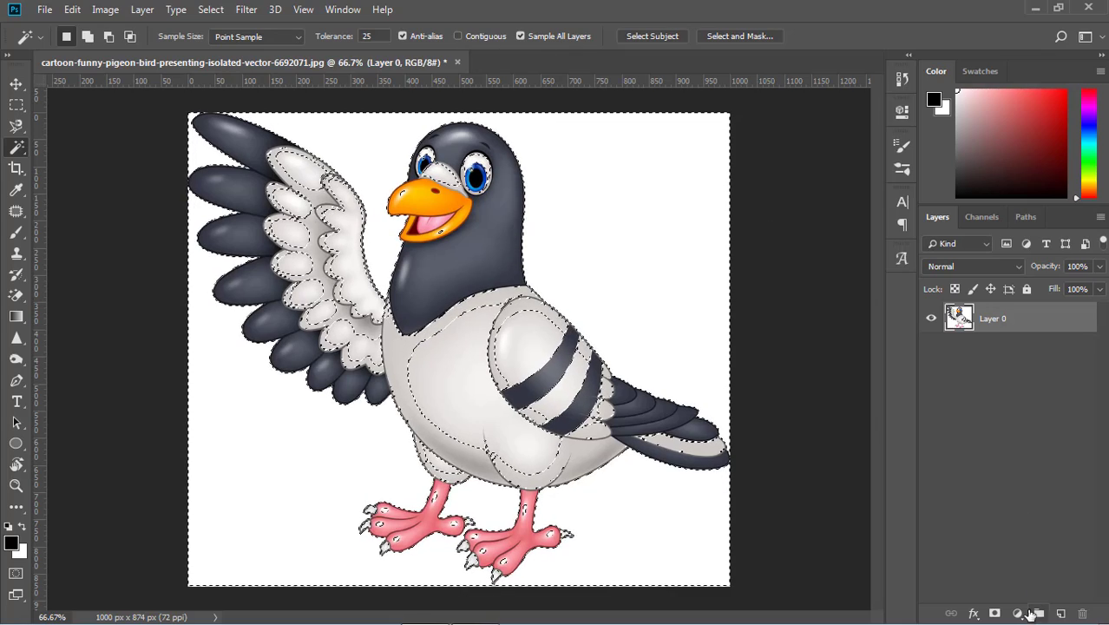
Step: Add an empty layer, turn off Sample All Layers, and select the whole canvas by sampling that layer with the Magic Wand
click(1060, 613)
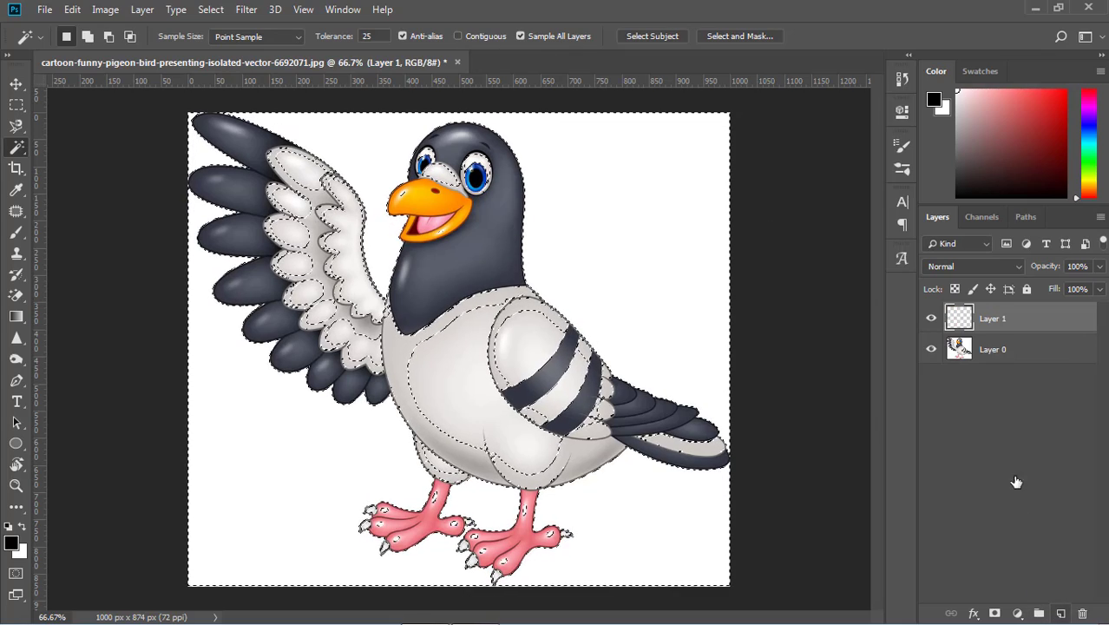
click(520, 36)
key(ctrl+d)
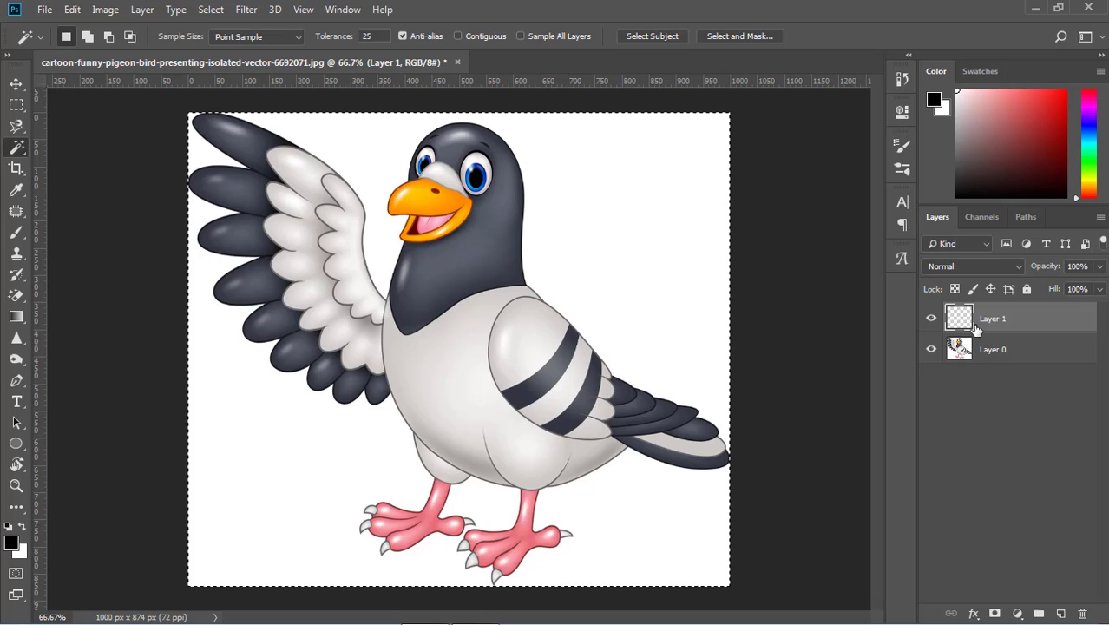
Step: Turn Sample All Layers back on, select the light grey and white areas by sampling the folded wing, and clear the selection
click(520, 36)
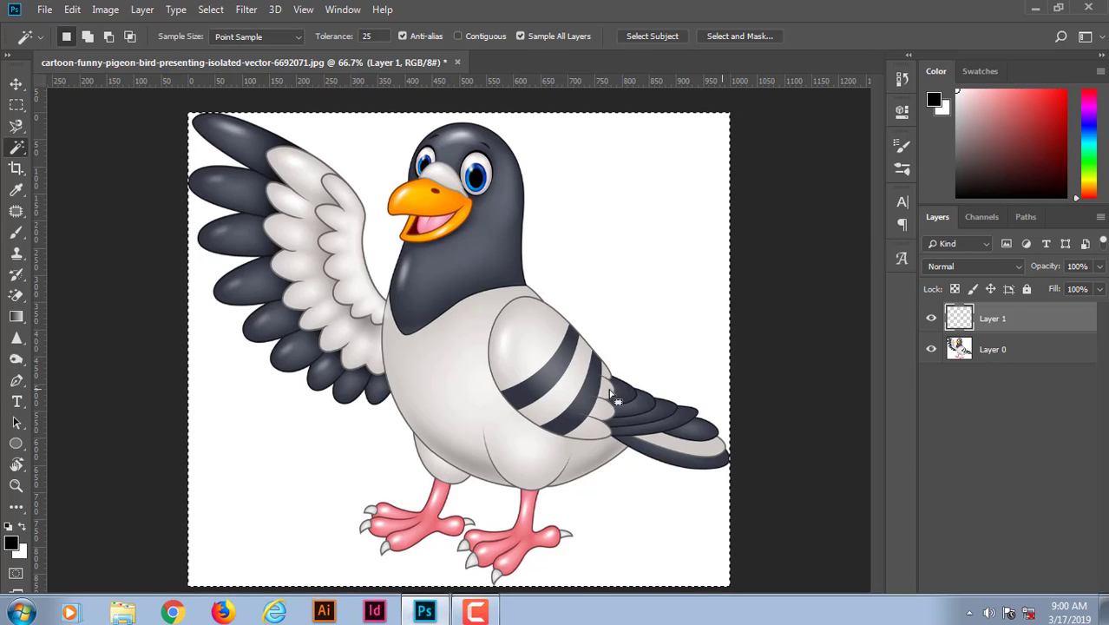
click(16, 190)
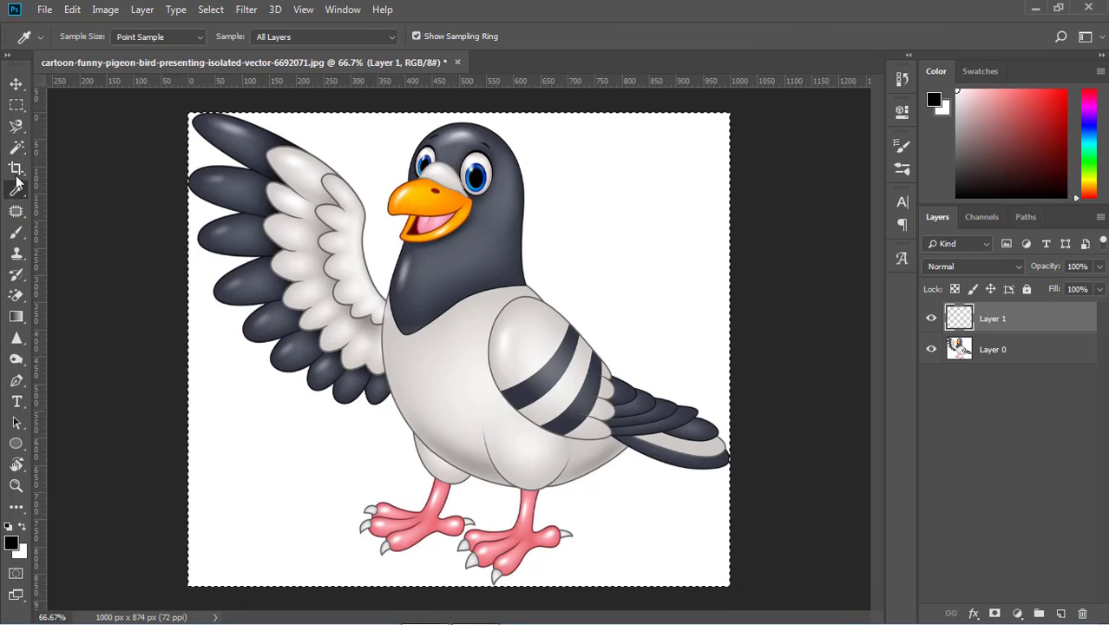
click(15, 148)
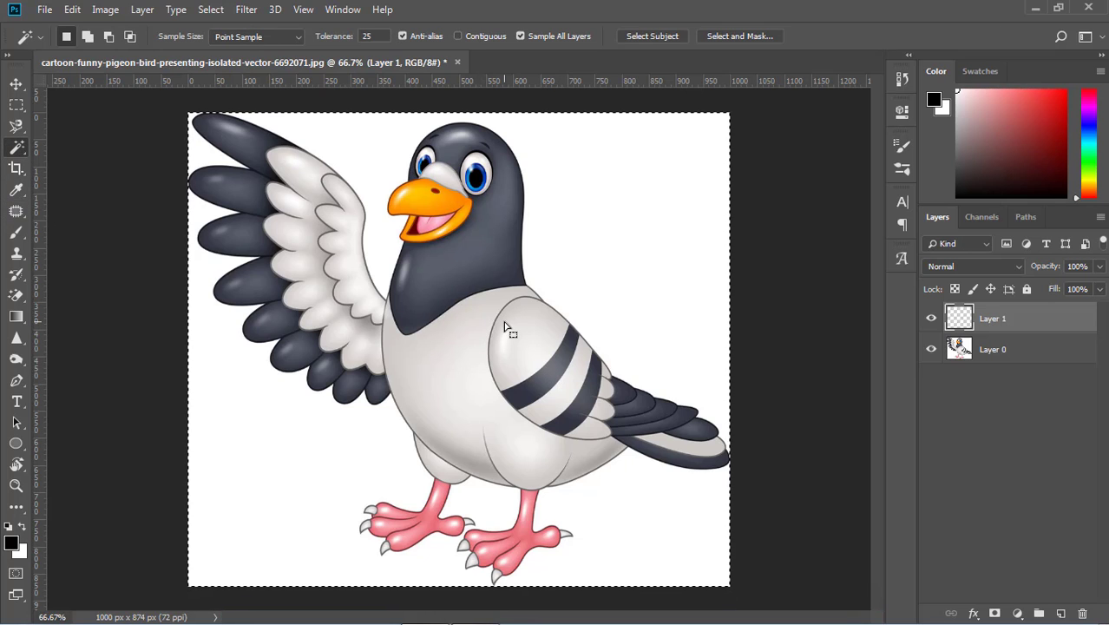
click(515, 349)
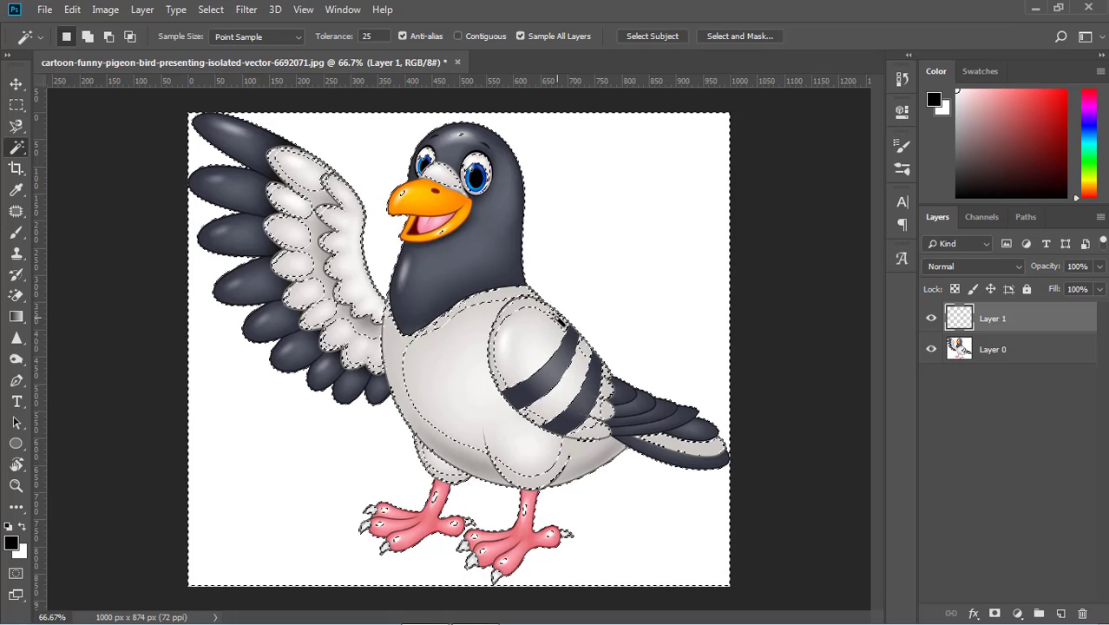
key(ctrl+d)
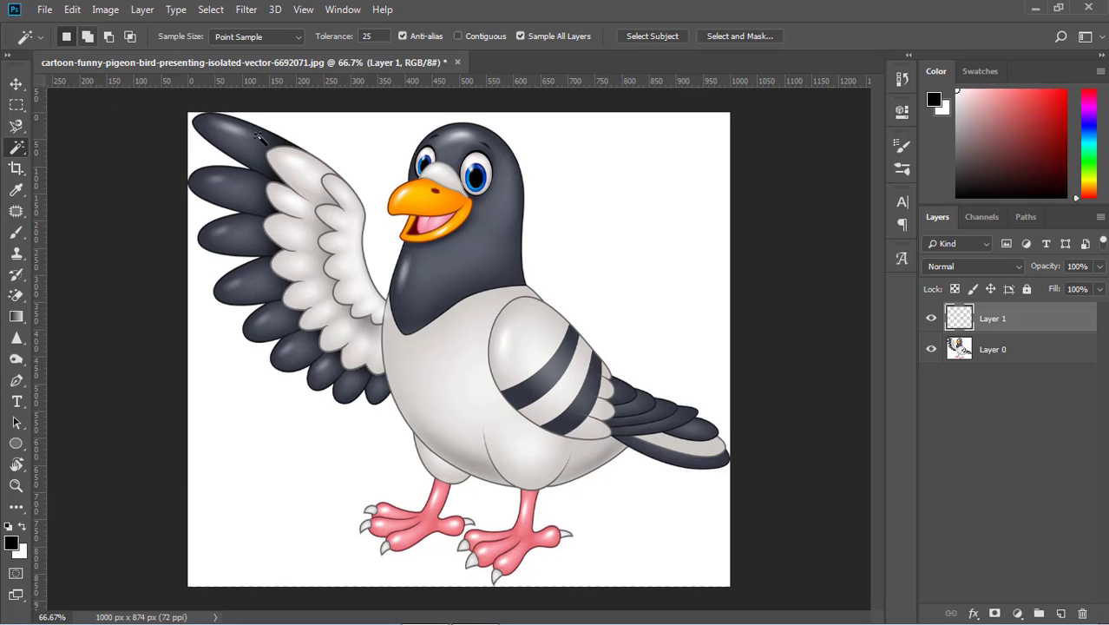
Step: Select all matching dark grey areas, turn on Contiguous, and reselect only the connected dark area of the pigeon's head and neck
click(433, 289)
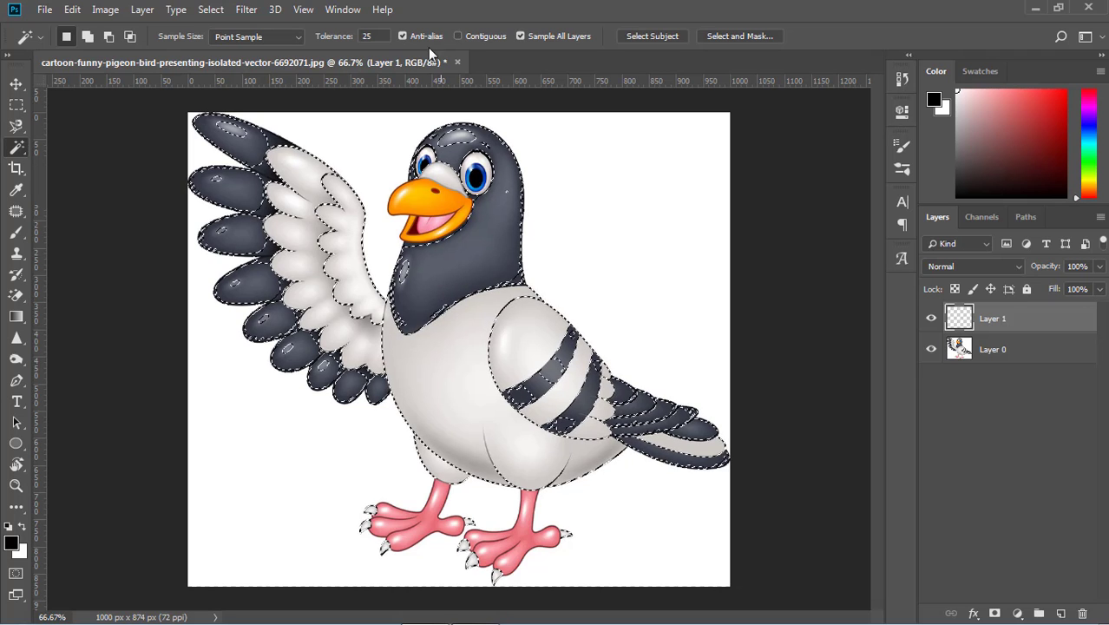
click(457, 36)
key(ctrl+d)
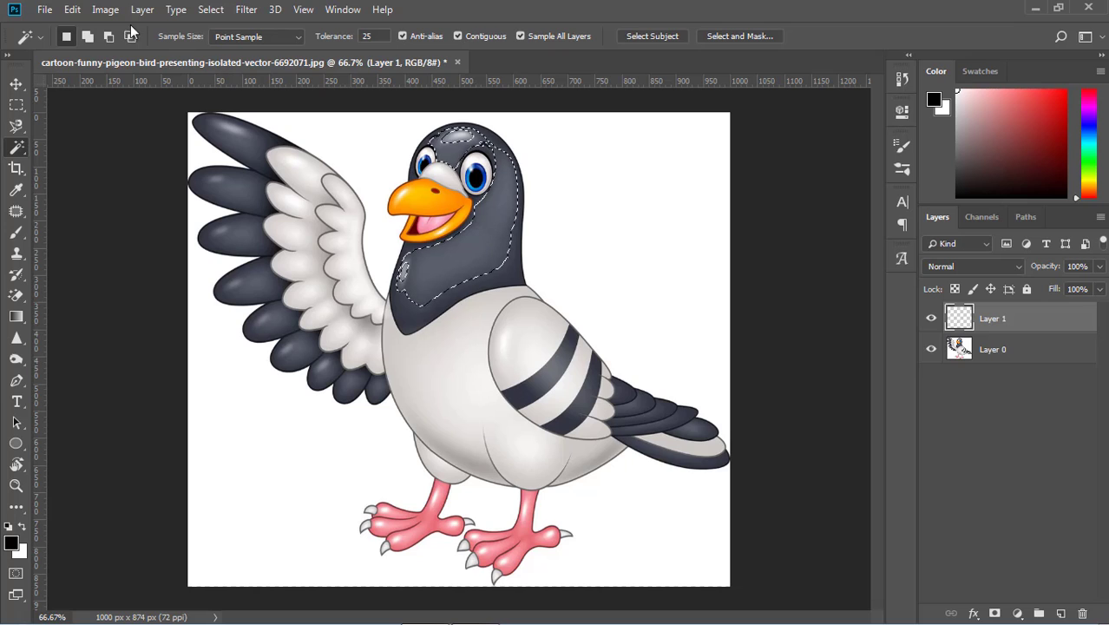
Step: Add the light grey body to the selection in add mode, and remove the body, leg and dark head areas in subtract mode
click(88, 37)
click(460, 336)
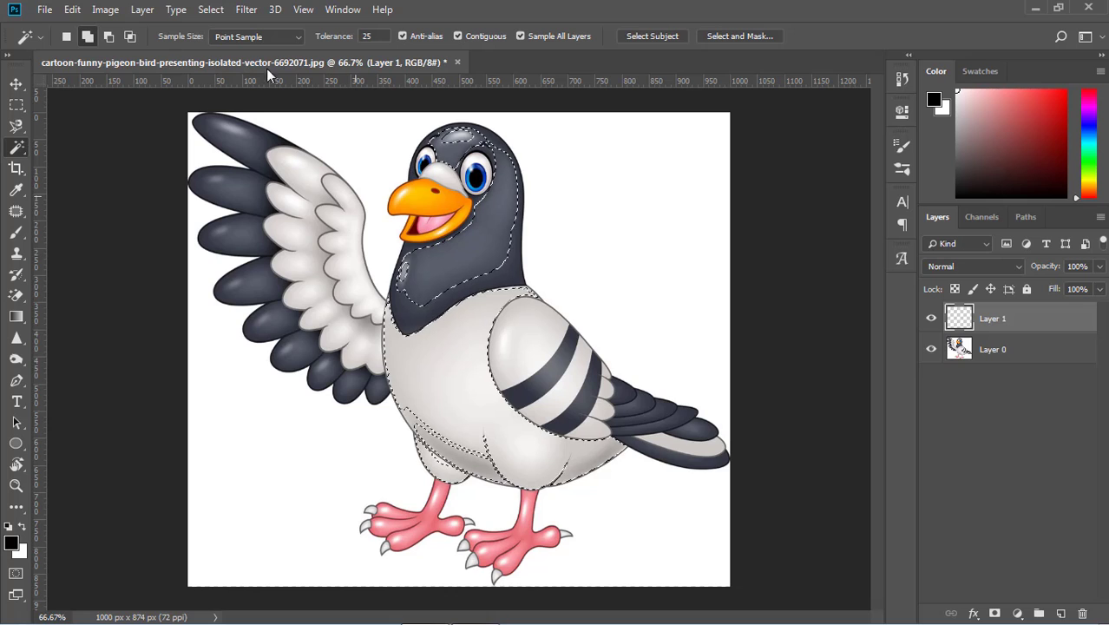
click(107, 35)
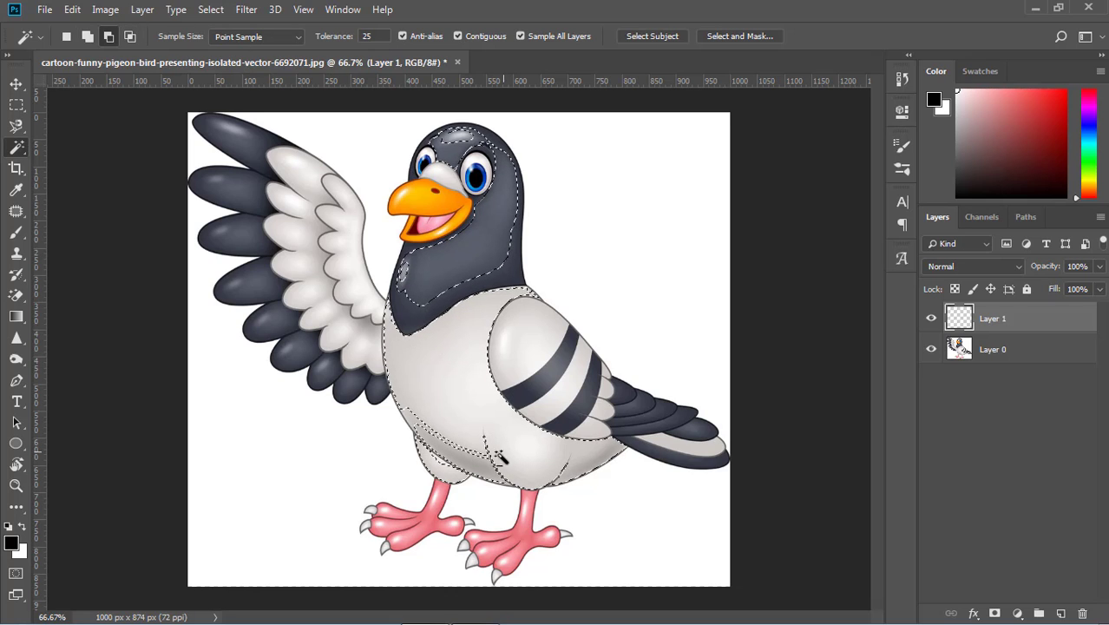
click(458, 477)
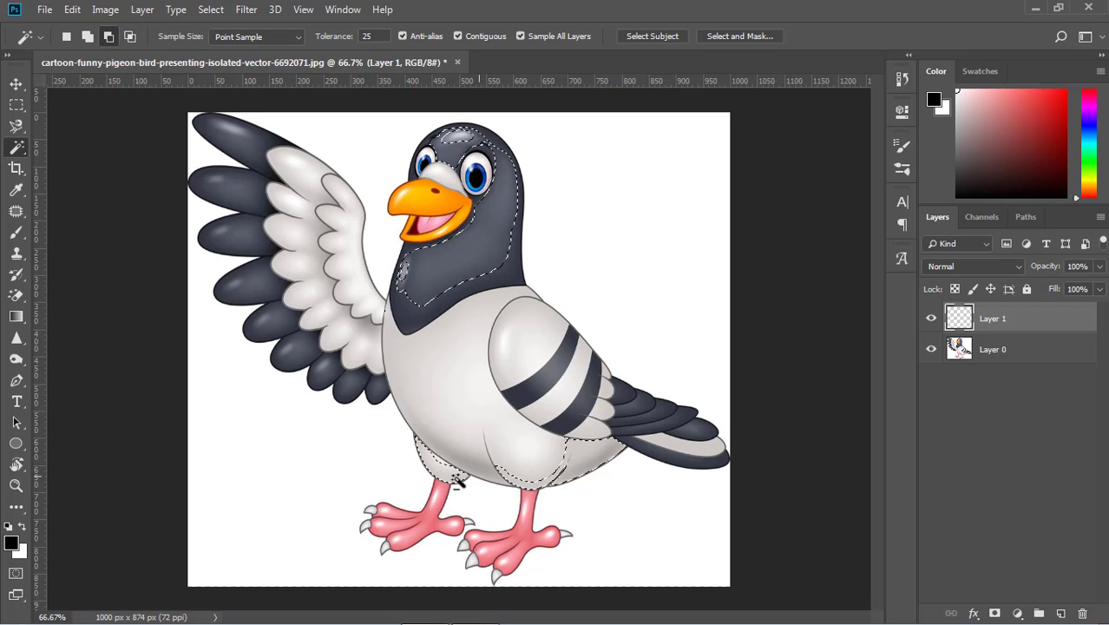
click(458, 480)
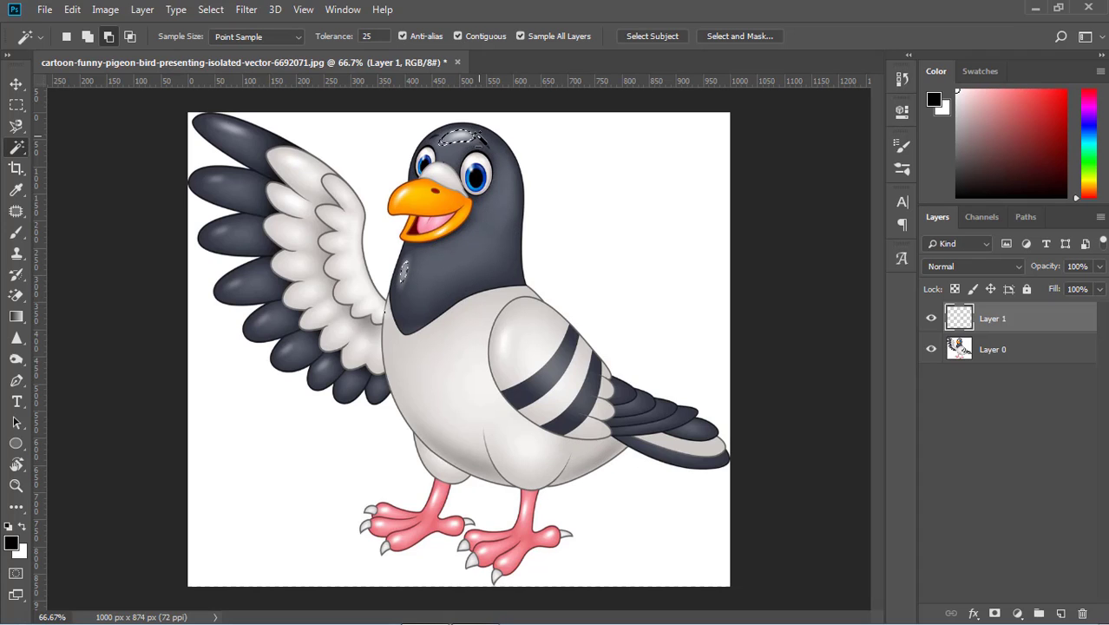
click(462, 139)
Step: Switch to the Quick Selection tool and set it to New Selection mode
right_click(17, 149)
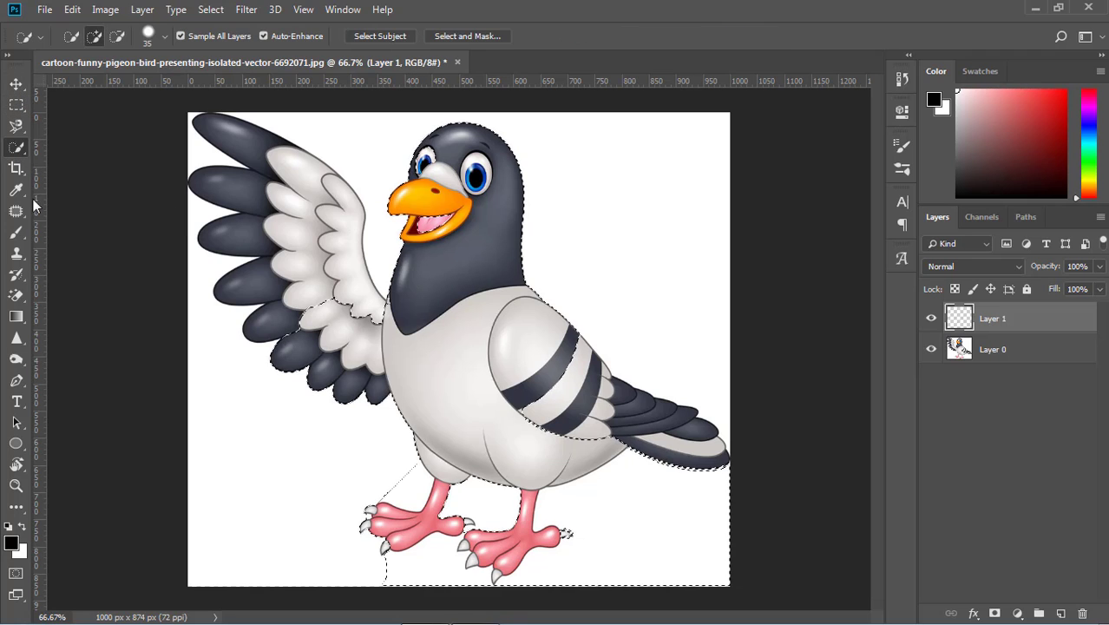
right_click(26, 153)
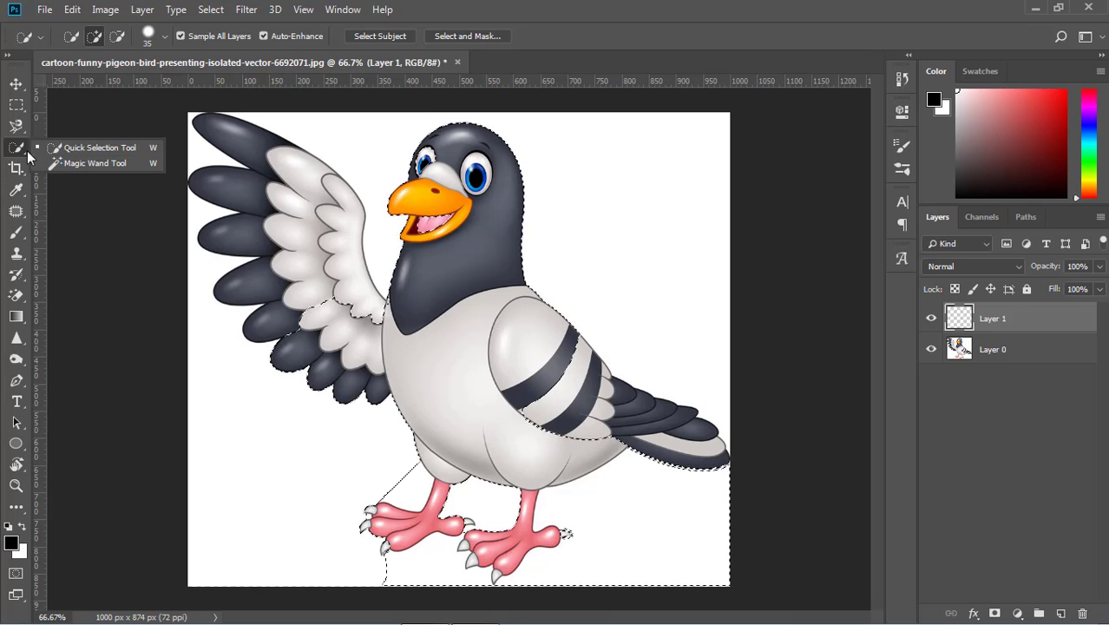
click(92, 148)
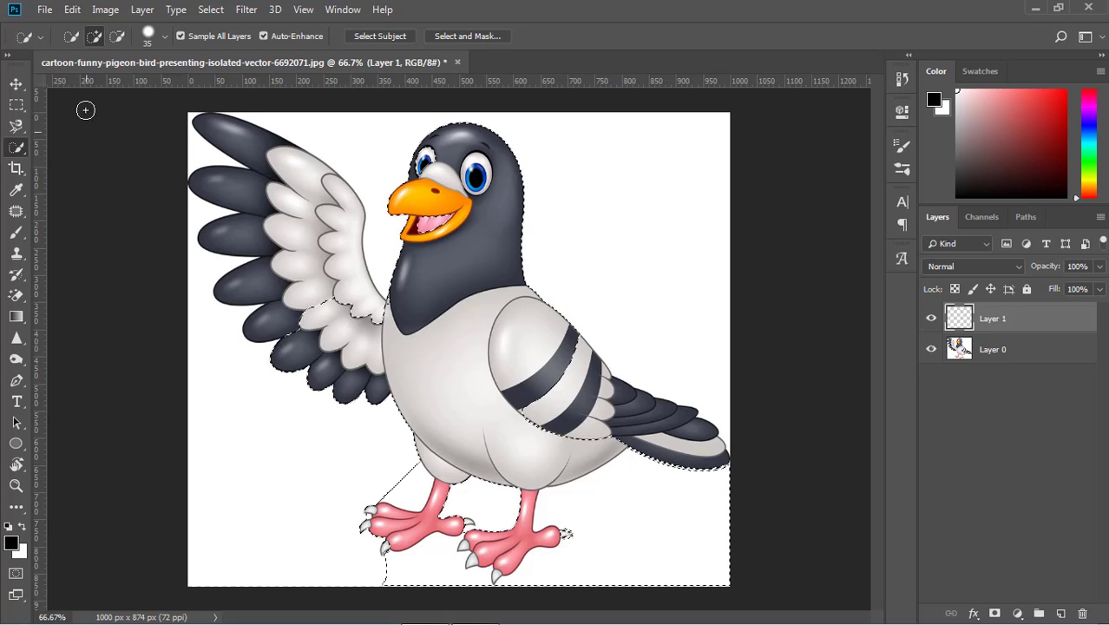
click(65, 40)
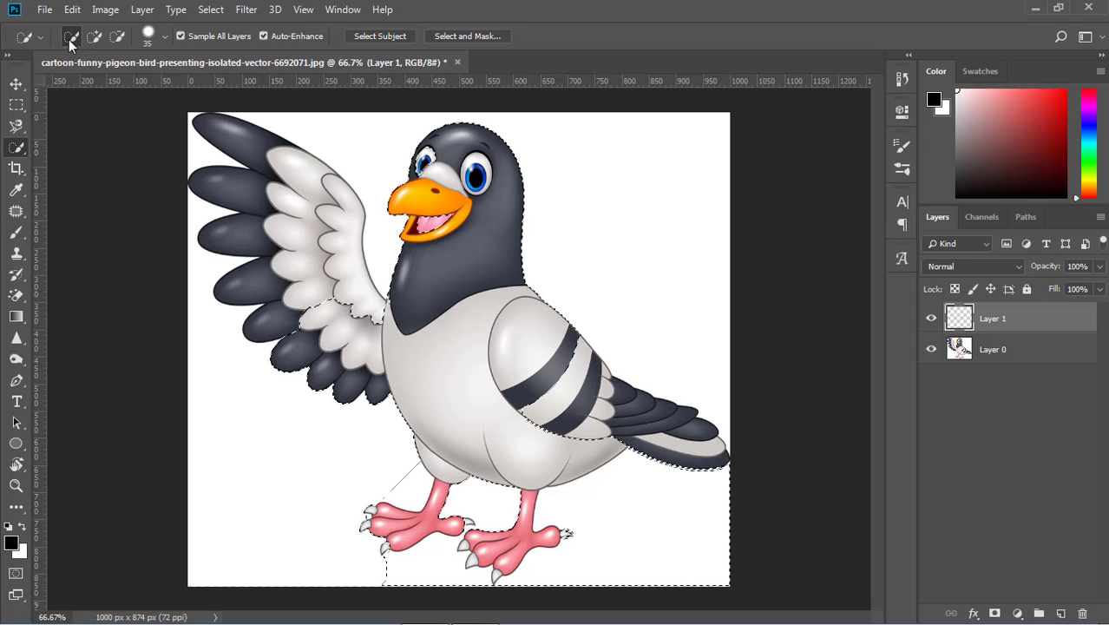
Step: Set the Quick Selection brush to 26 px size and 61% hardness, keeping New Selection mode
click(164, 35)
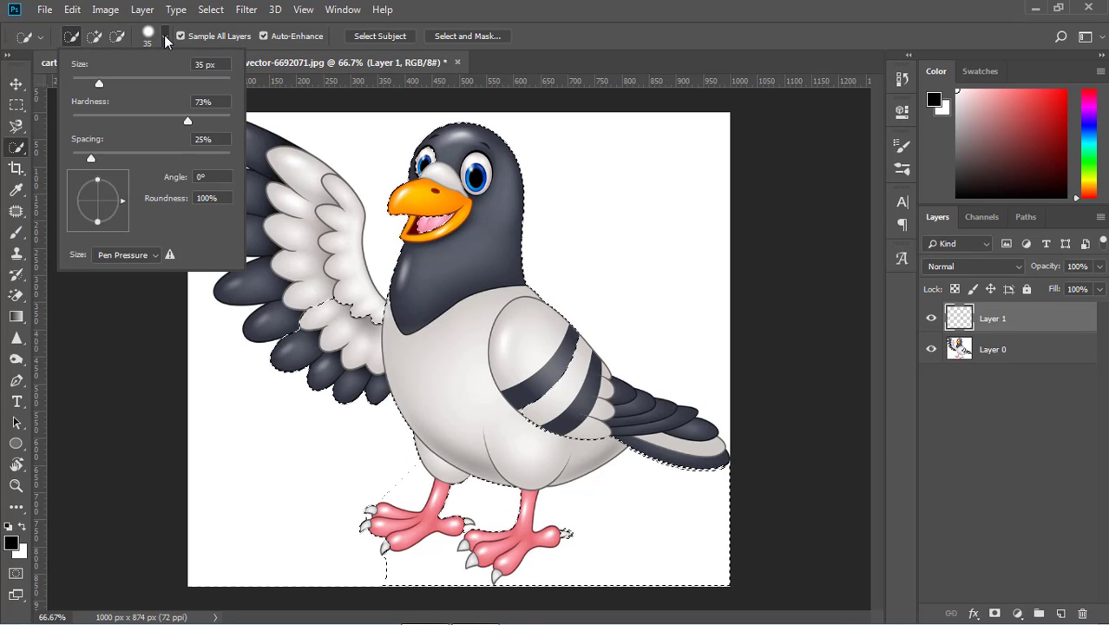
drag(99, 83, 121, 85)
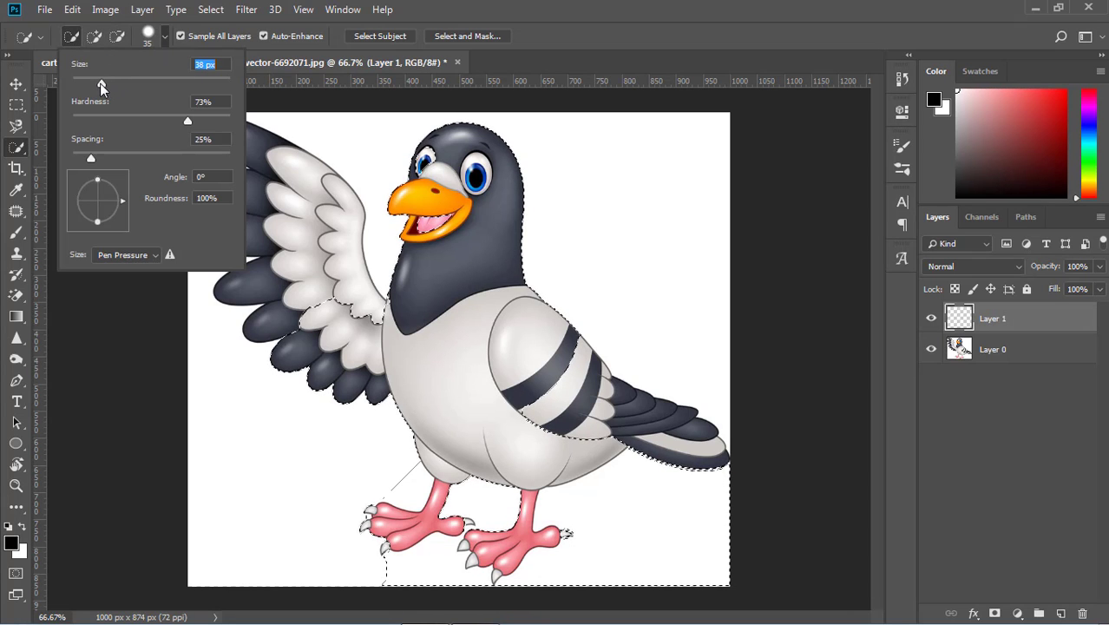
mouse_move(187, 120)
mouse_down()
mouse_move(144, 122)
mouse_move(168, 121)
mouse_up()
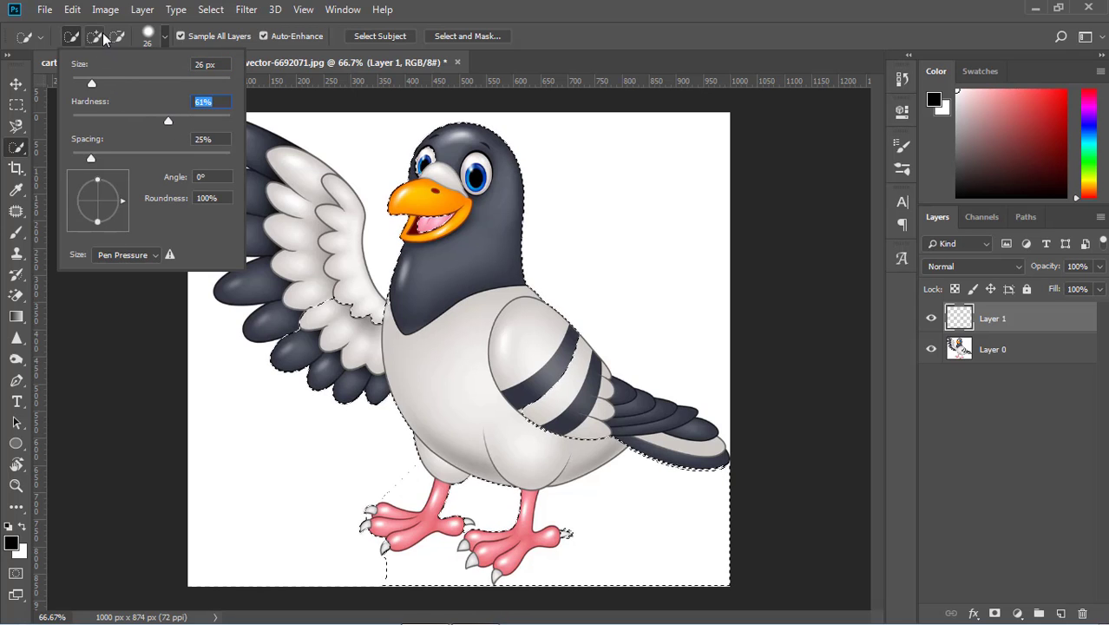
click(70, 34)
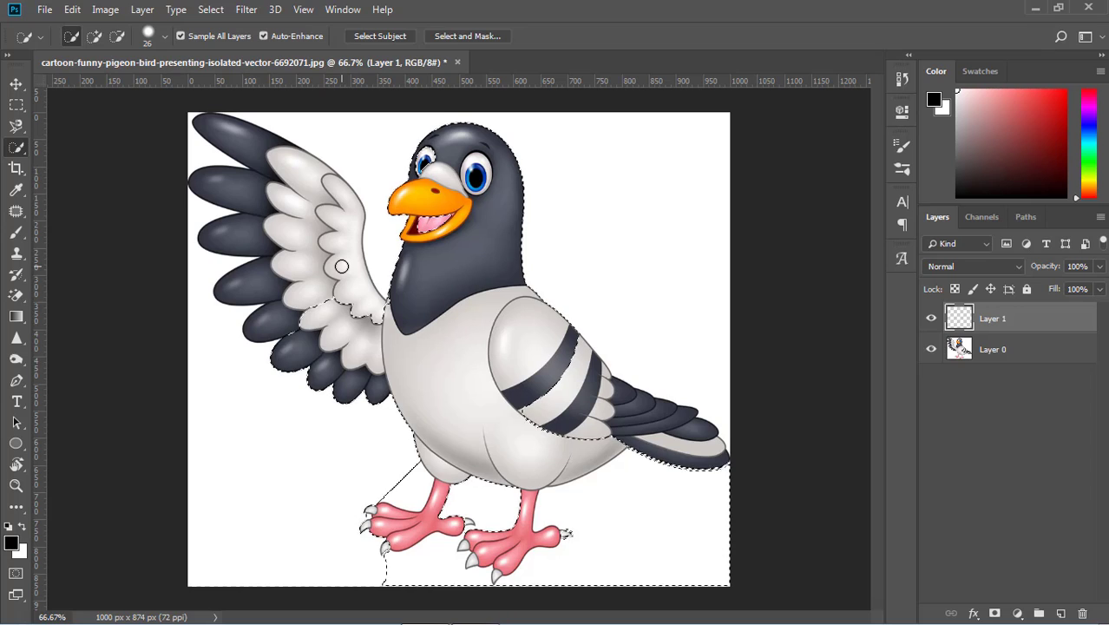
Step: Activate Layer 0 and paint a fresh Quick Selection over the pigeon's head, body, feet, raised wing and tail
click(1015, 351)
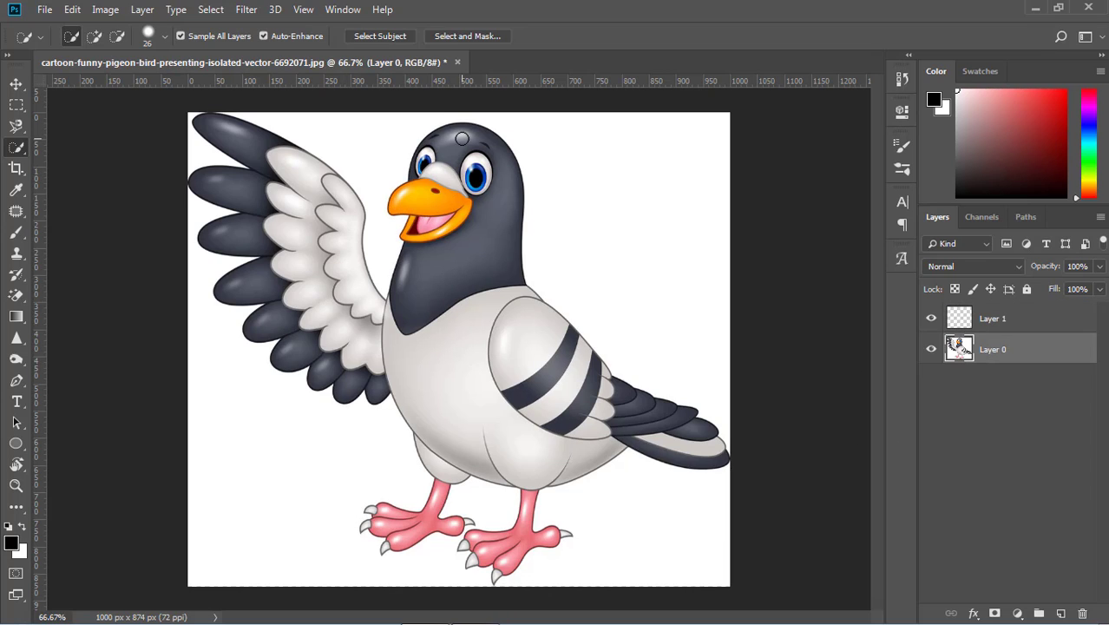
drag(469, 294, 492, 368)
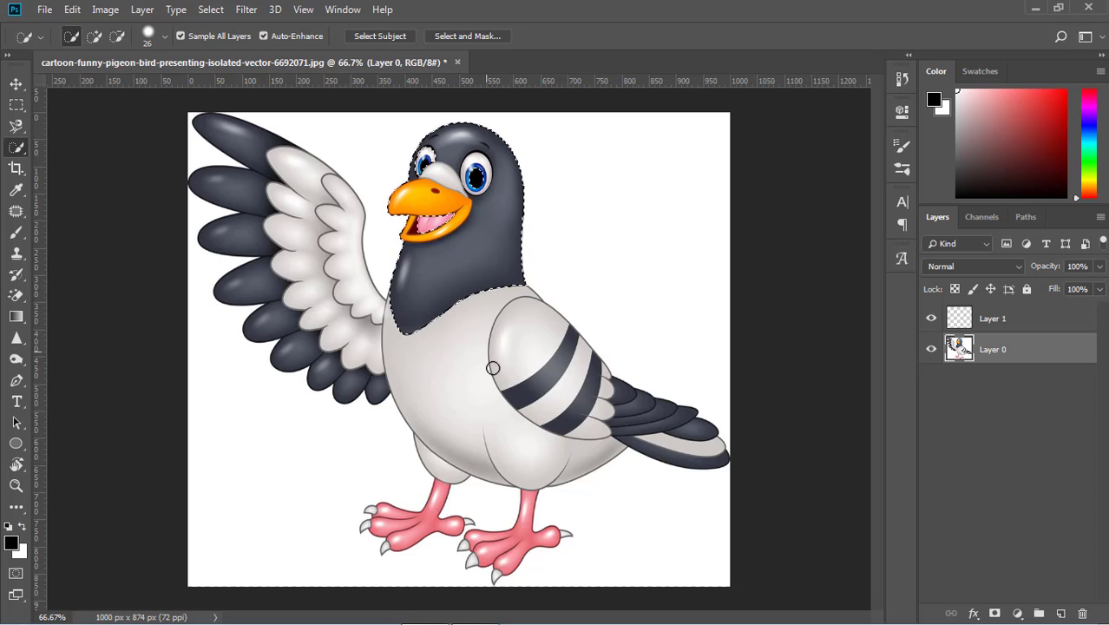
drag(523, 433, 538, 473)
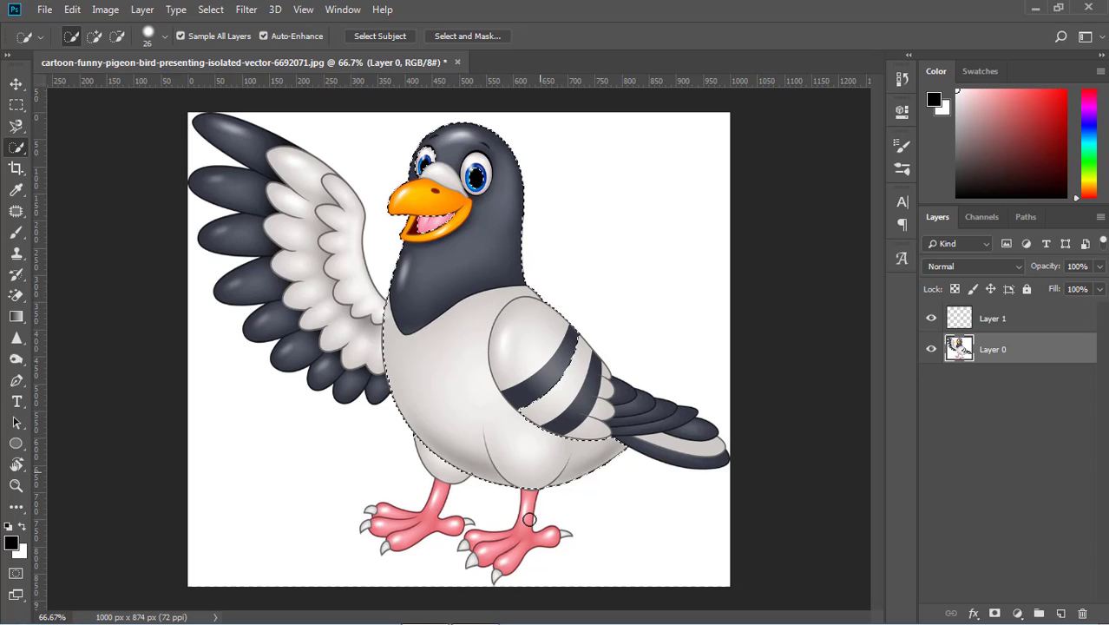
mouse_move(486, 552)
mouse_down()
mouse_move(490, 568)
mouse_move(474, 547)
mouse_up()
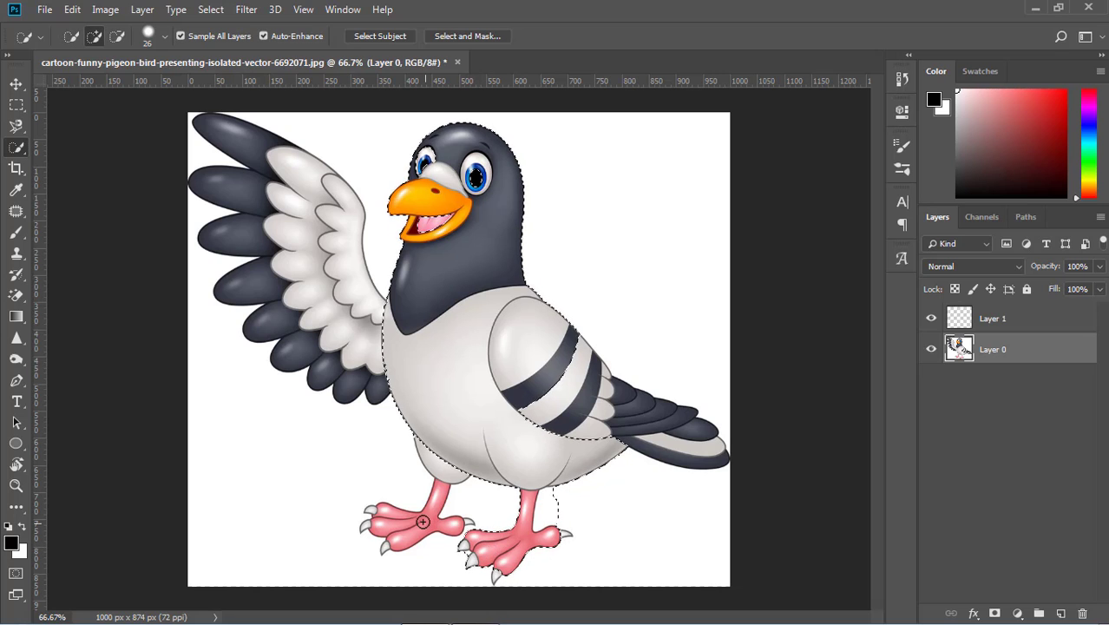
mouse_move(424, 520)
mouse_down()
mouse_move(432, 444)
mouse_move(349, 338)
mouse_move(276, 182)
mouse_move(212, 122)
mouse_up()
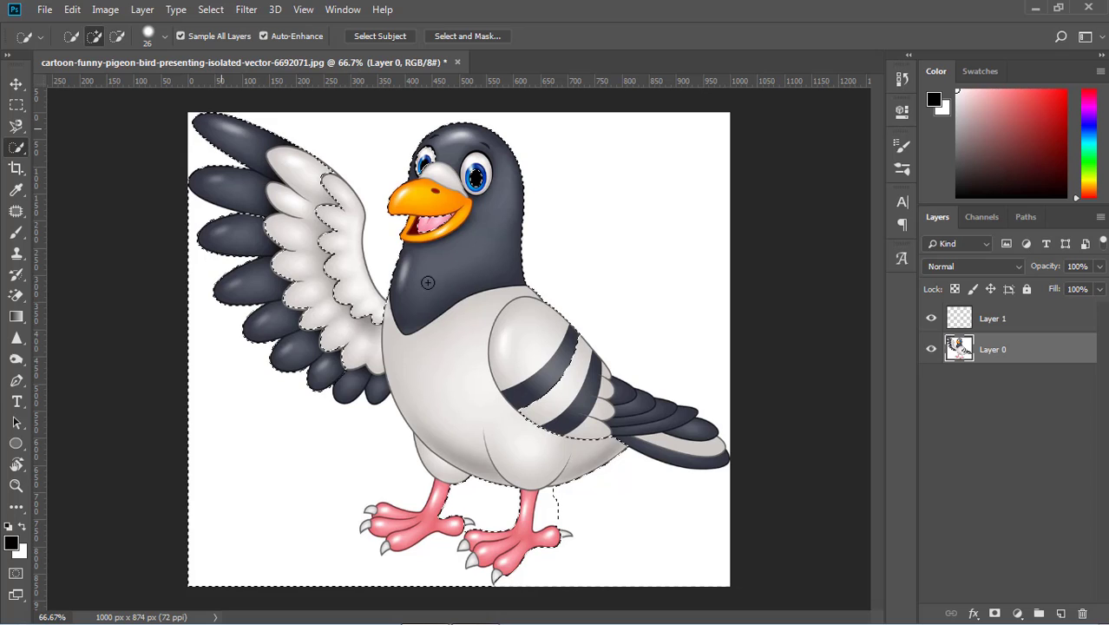
mouse_move(580, 374)
mouse_down()
mouse_move(706, 469)
mouse_move(722, 455)
mouse_up()
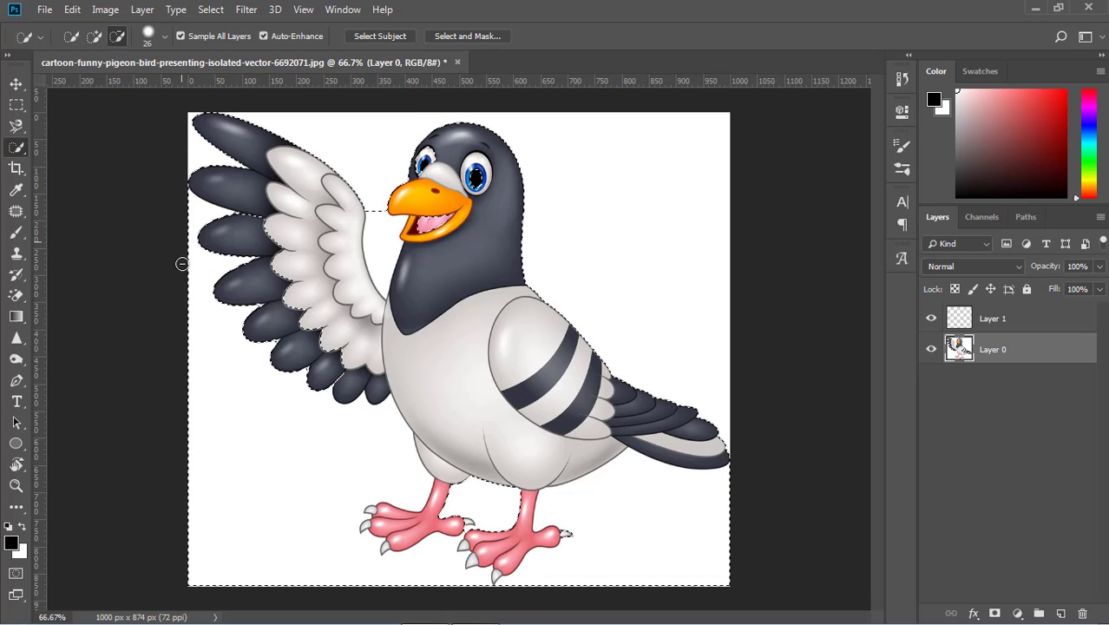
Step: Subtract the white background below the raised wing, around the legs, and below the tail from the pigeon selection
mouse_move(190, 338)
mouse_down()
mouse_move(237, 515)
mouse_move(275, 592)
mouse_up()
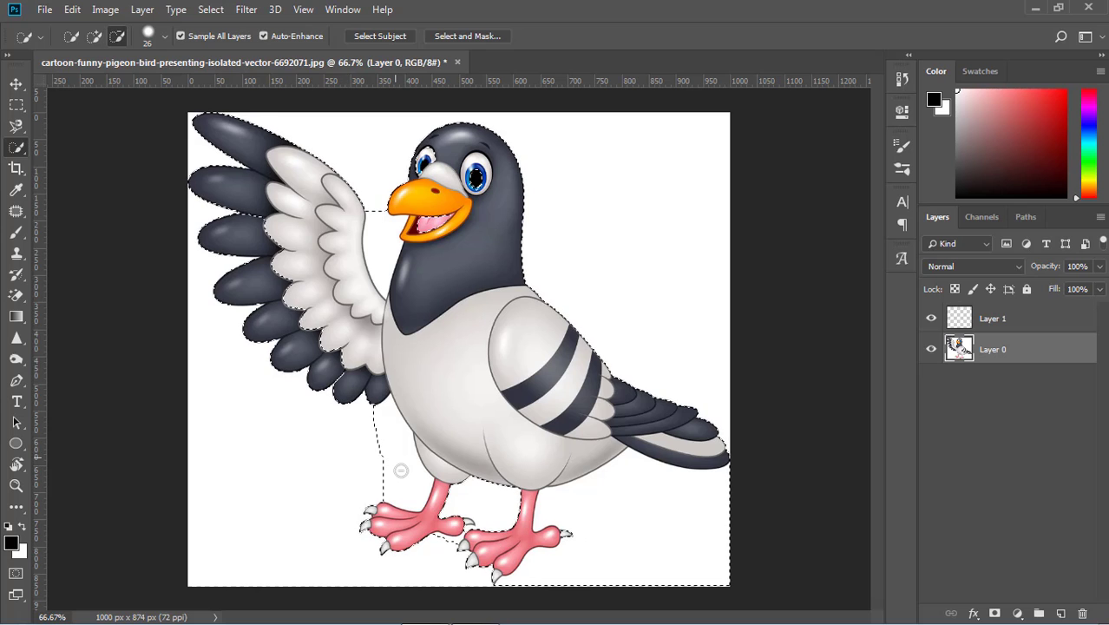
mouse_move(401, 470)
mouse_down()
mouse_move(403, 479)
mouse_move(396, 434)
mouse_up()
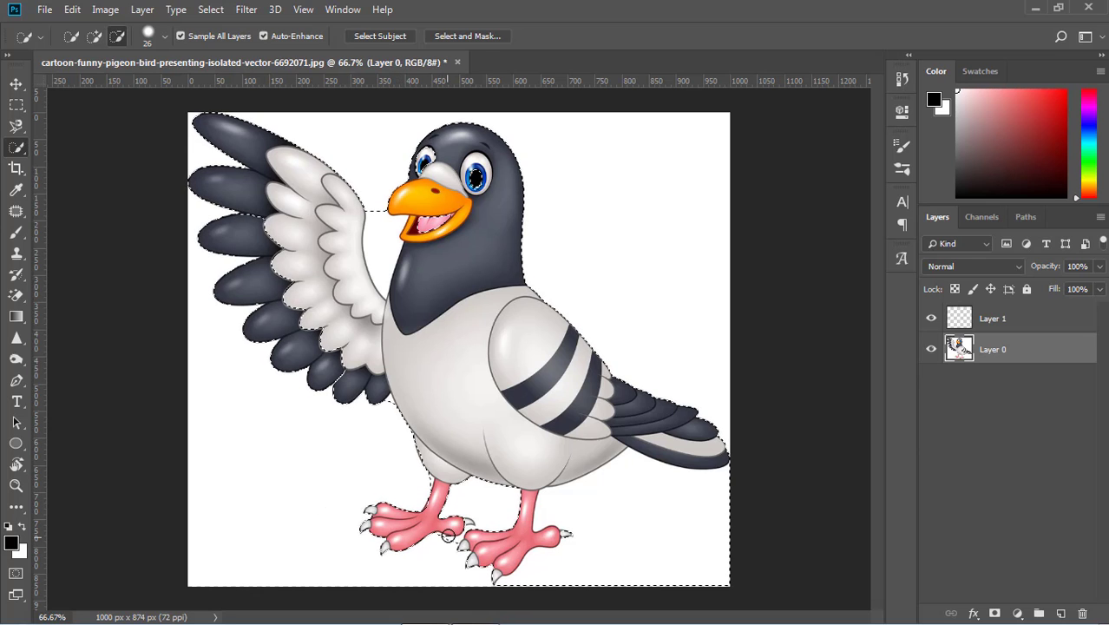
mouse_move(642, 600)
mouse_down()
mouse_move(612, 496)
mouse_move(632, 484)
mouse_move(716, 476)
mouse_up()
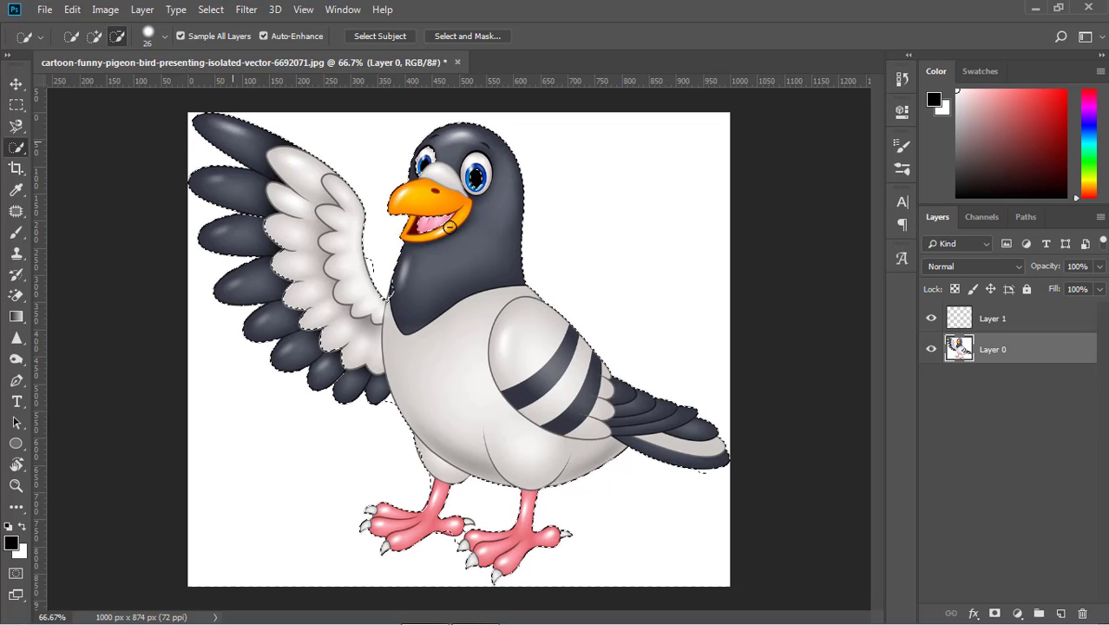
Step: Clear the selection and, with Layer 1 active, quick-select the pigeon's dark head and light grey body using Sample All Layers
click(1002, 321)
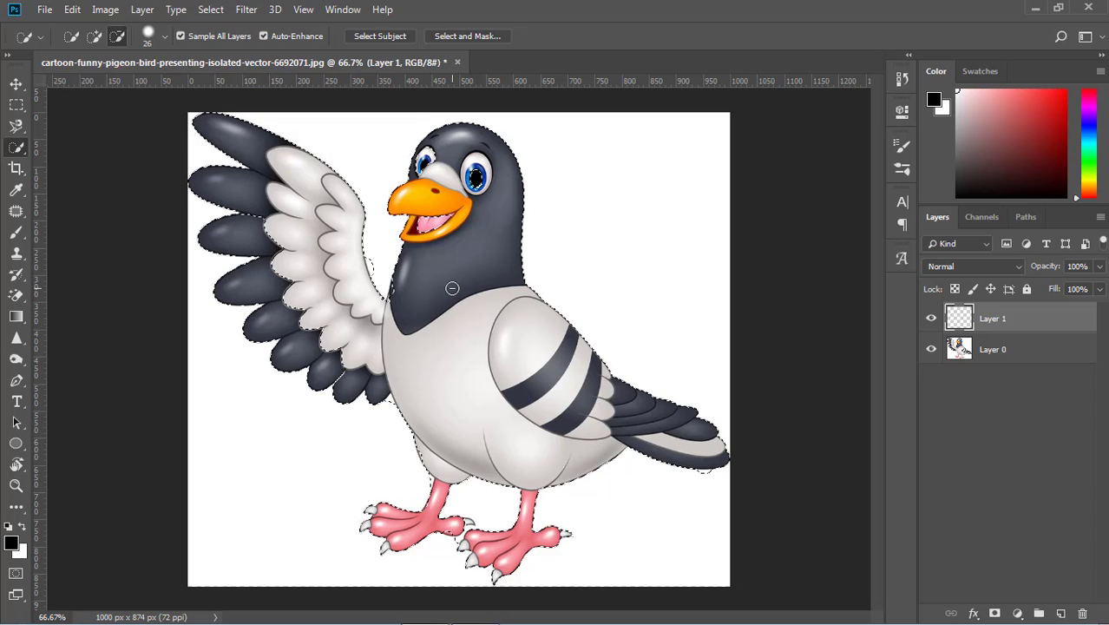
key(ctrl+d)
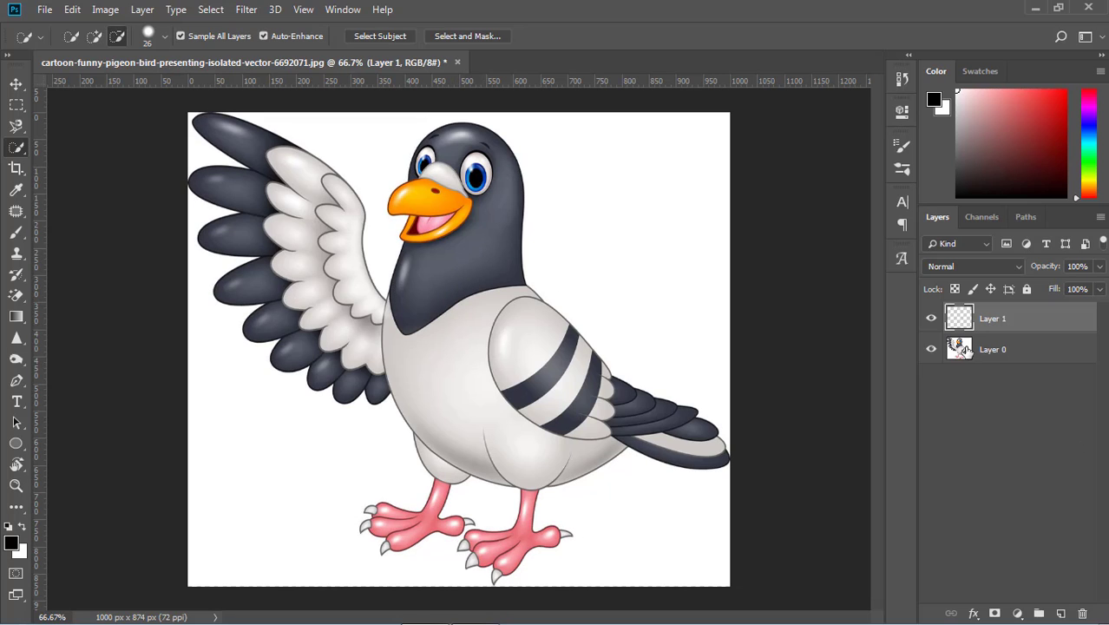
click(986, 356)
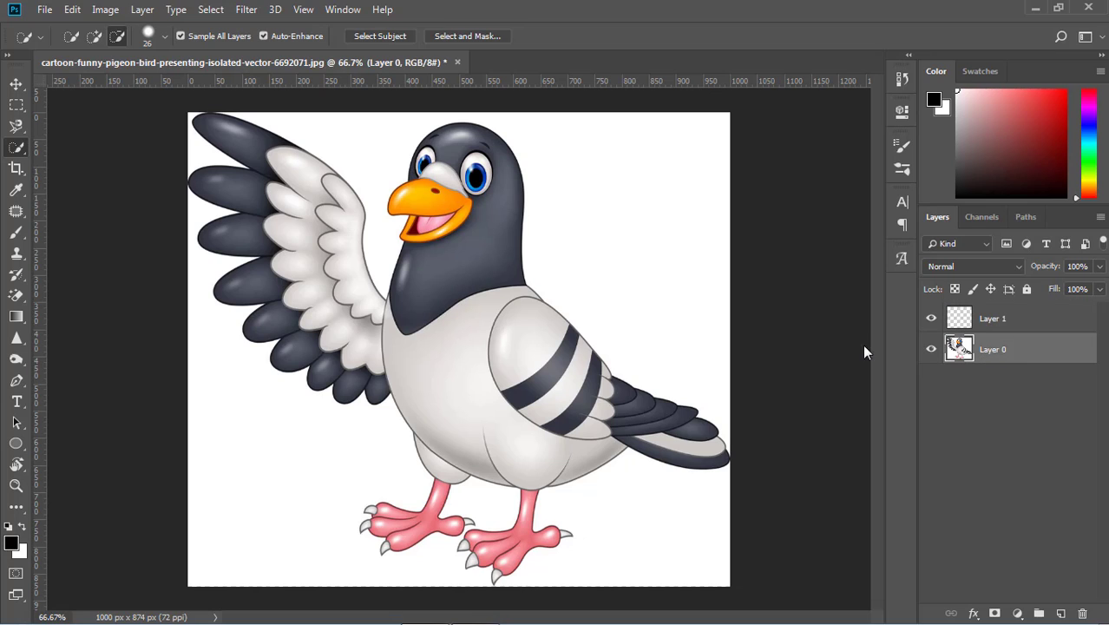
click(1032, 320)
mouse_move(462, 262)
mouse_down()
mouse_move(468, 367)
mouse_move(466, 274)
mouse_up()
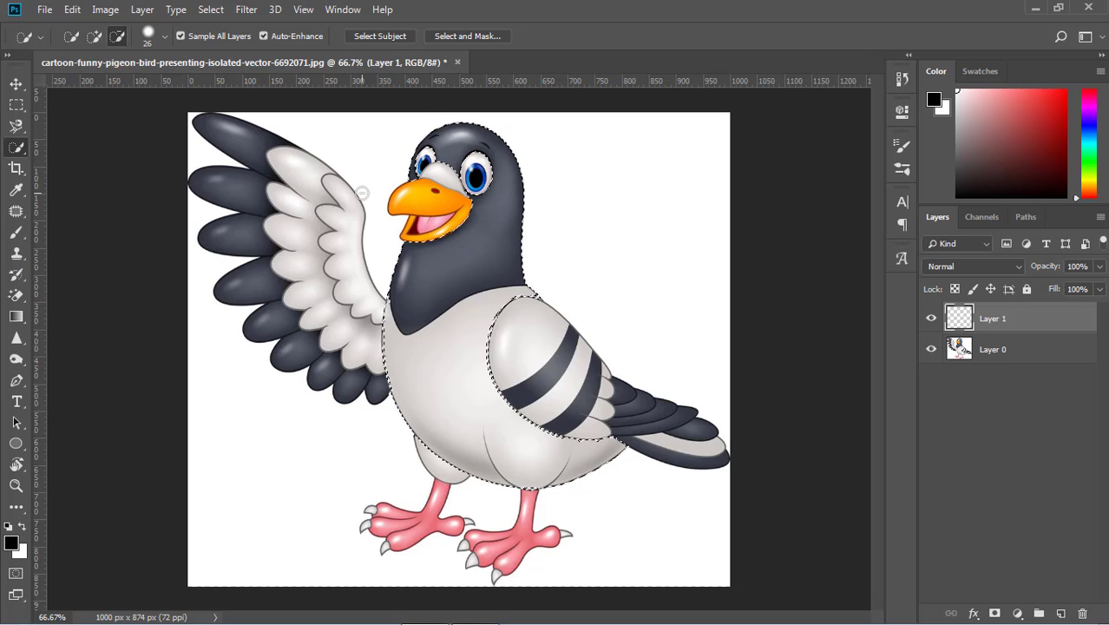
Step: Open the list of tools grouped with the Quick Selection tool
right_click(17, 153)
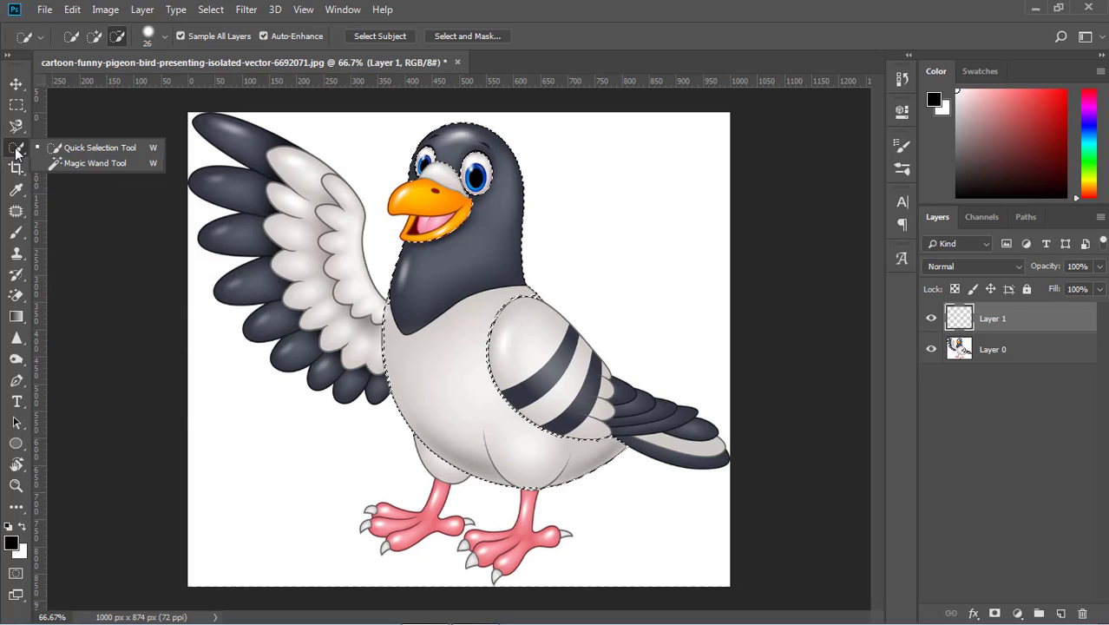
right_click(16, 153)
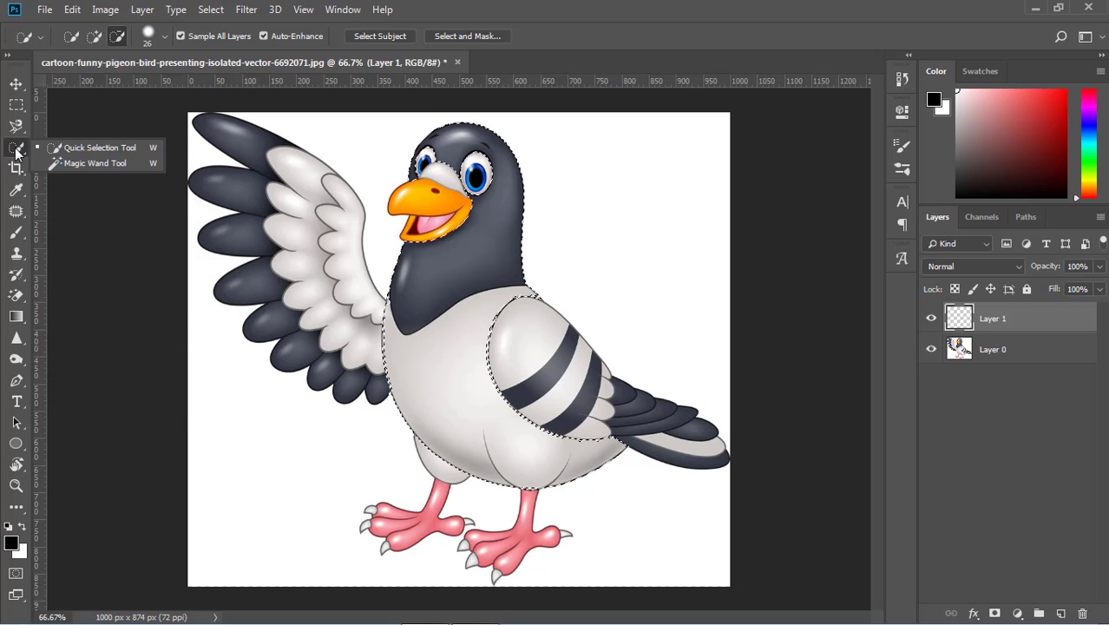